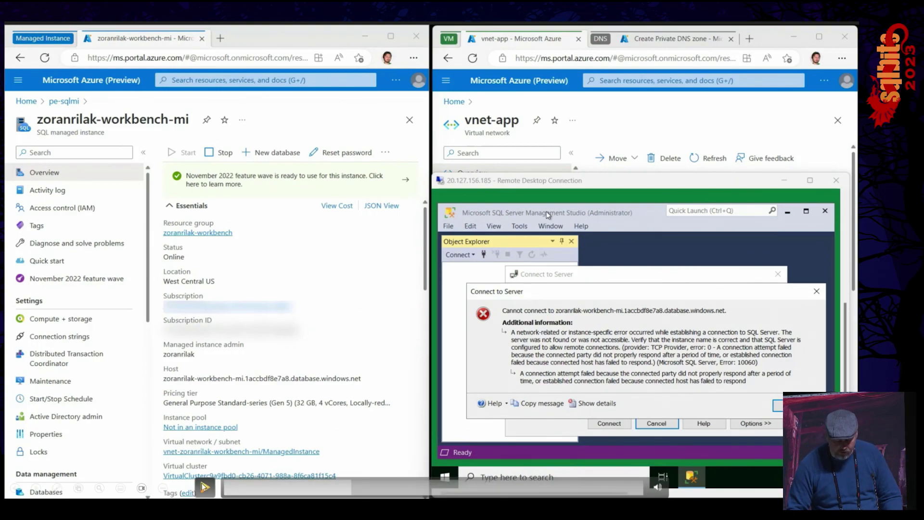
Start creating a private endpoint from the SQL managed instance's private endpoint connections
left_click(204, 486)
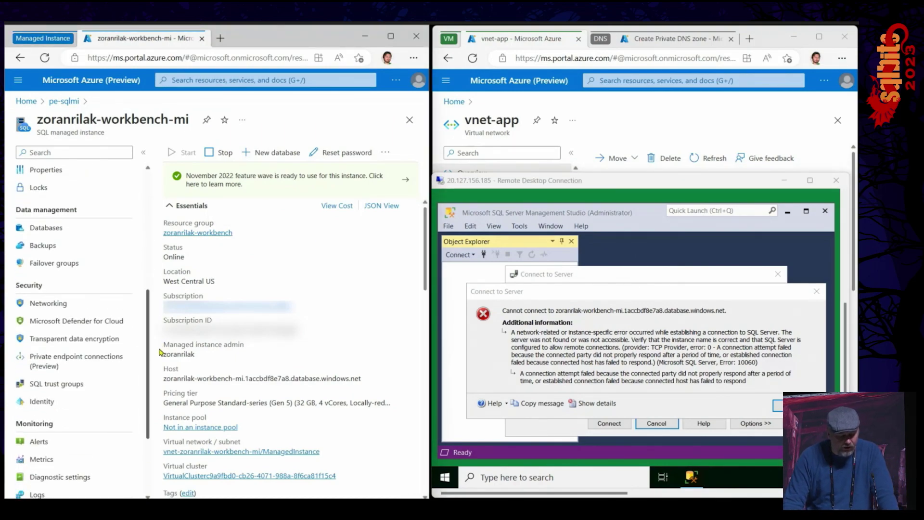
left_click(76, 358)
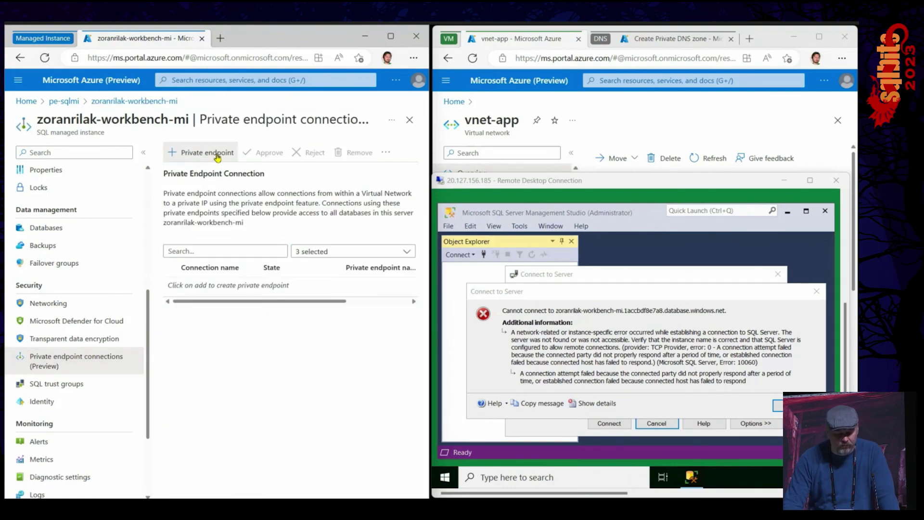
left_click(217, 154)
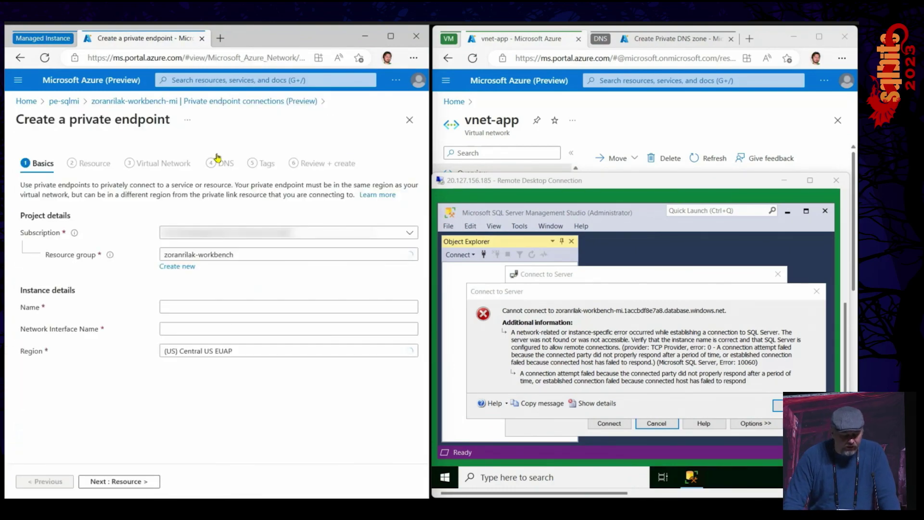
Name the private endpoint pe-sqlmi, set its region to (US) East US, and continue to the resource settings
left_click(292, 308)
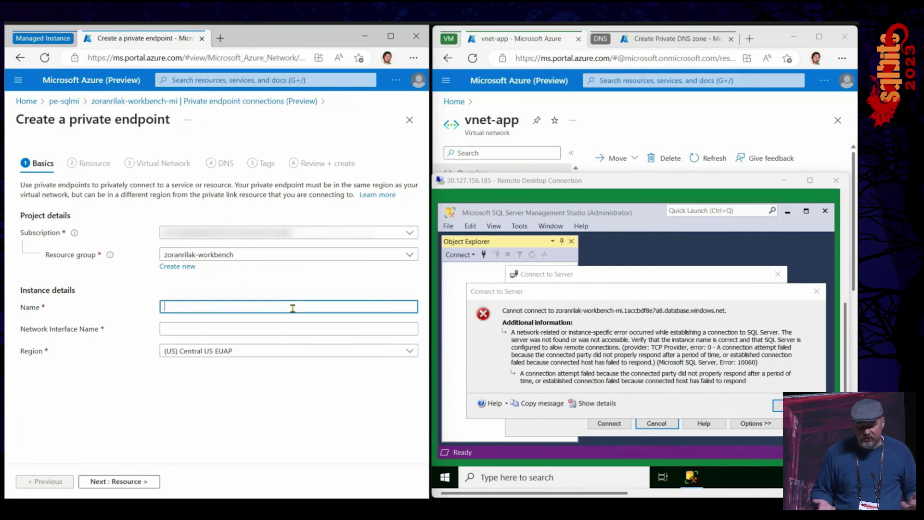
type("pe-sqlmi")
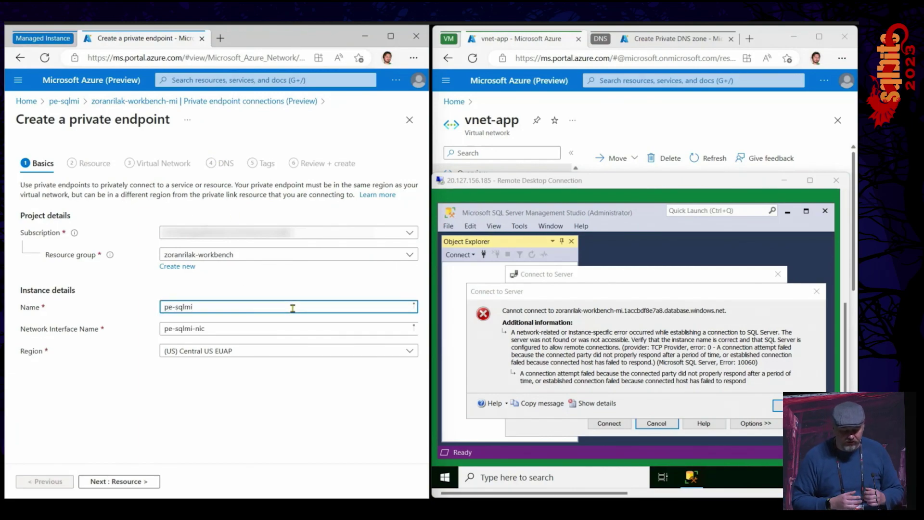
left_click(221, 353)
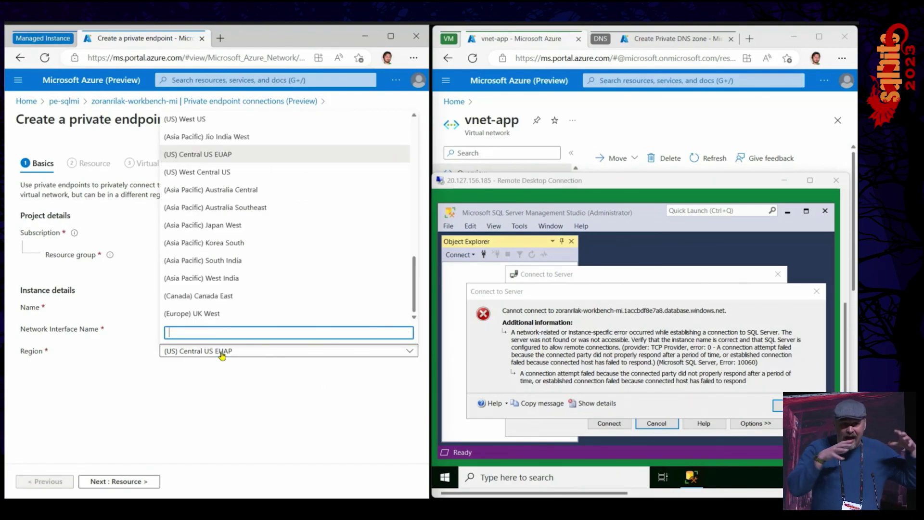
type("east us")
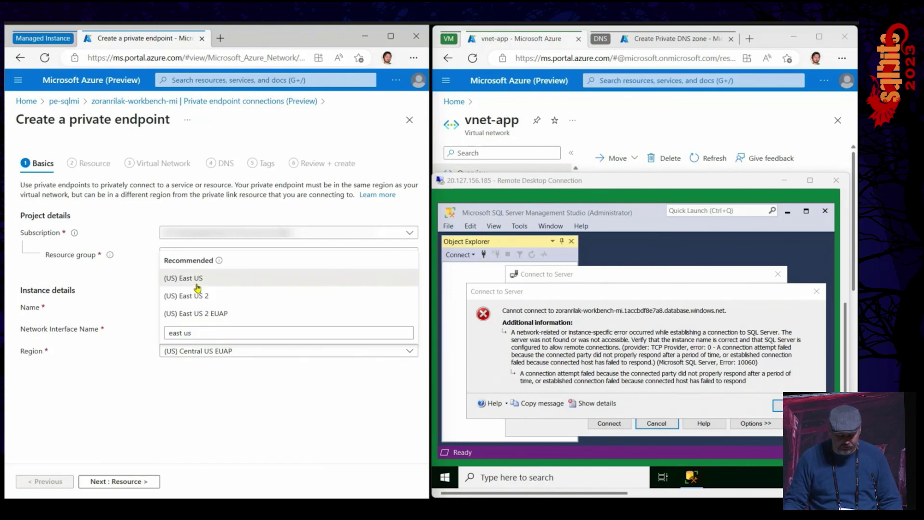
left_click(196, 283)
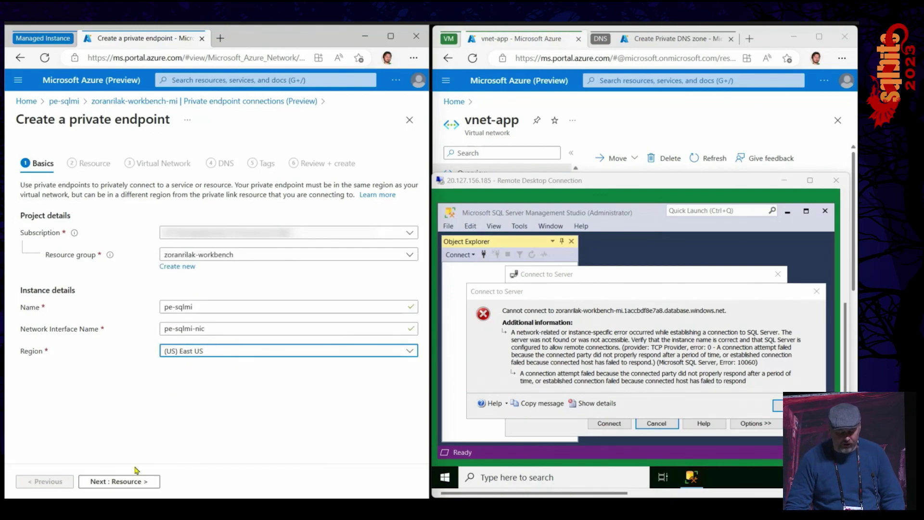
left_click(124, 484)
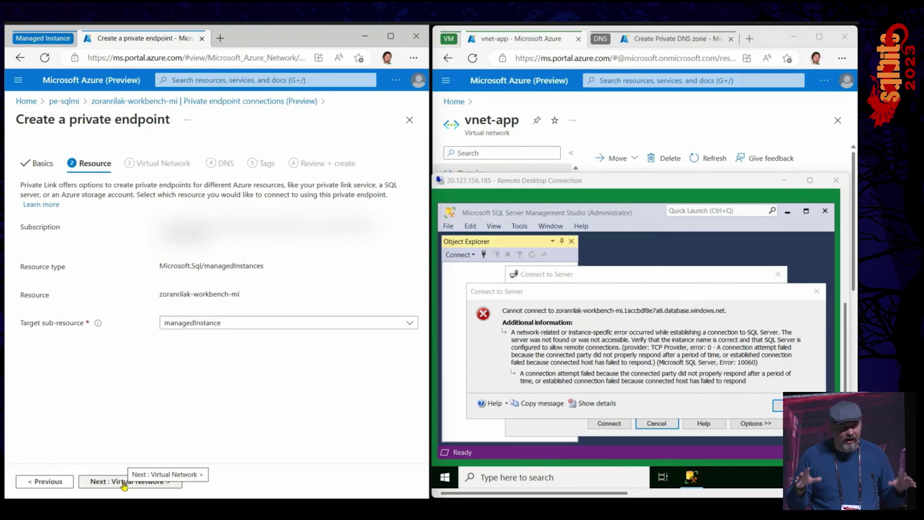
Place the private endpoint in the virtual network vnet-app (app-rg) on its default subnet and continue to the DNS settings
left_click(125, 483)
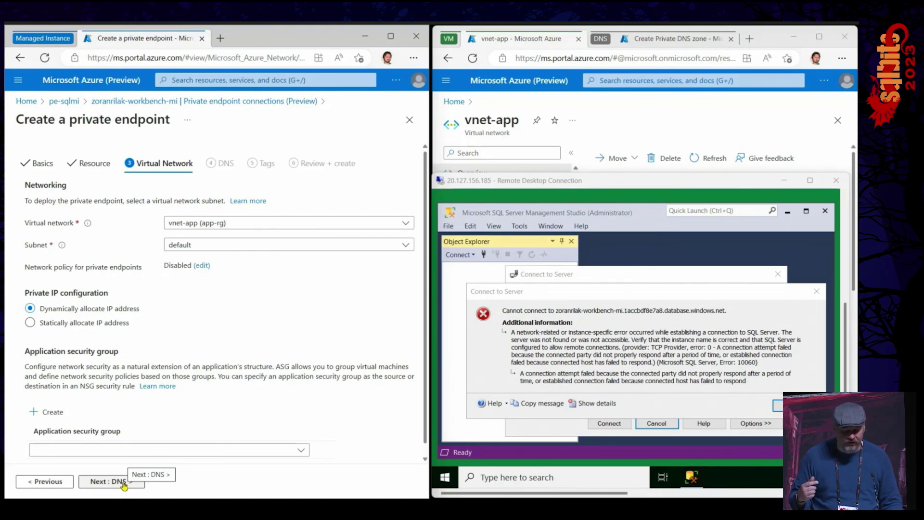
left_click(260, 226)
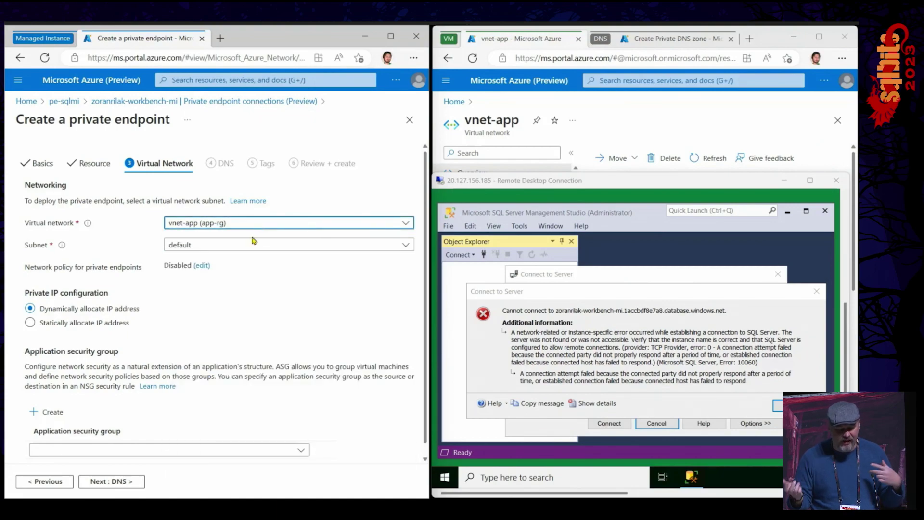
left_click(238, 244)
left_click(188, 290)
left_click(112, 482)
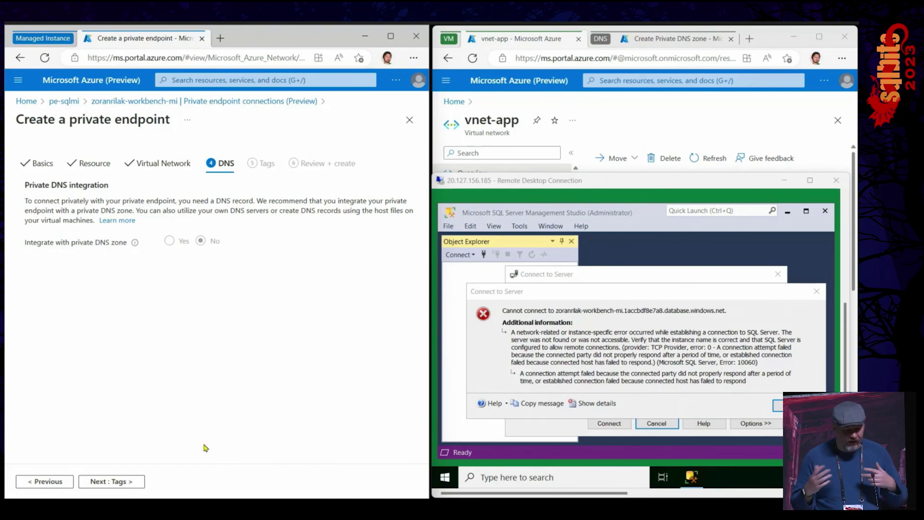
Create the private endpoint without DNS integration or tags and open the deployed resource
left_click(126, 481)
left_click(128, 481)
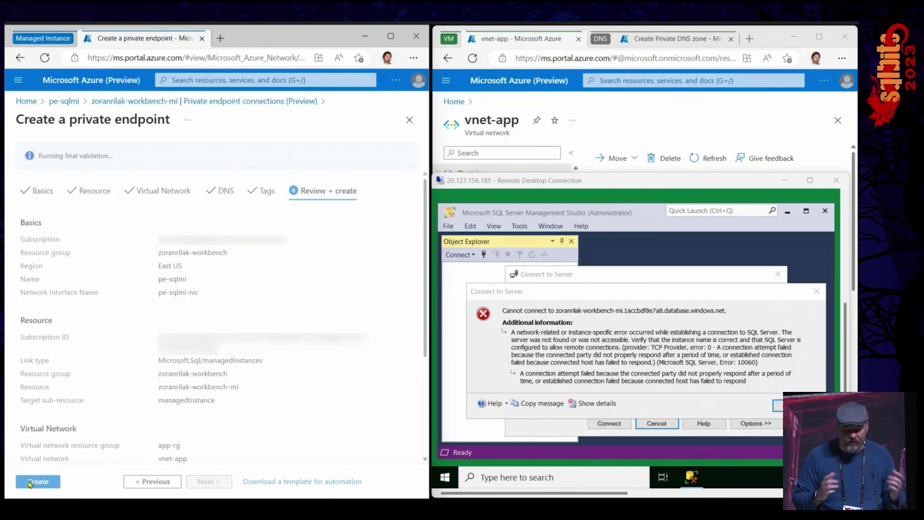
left_click(30, 483)
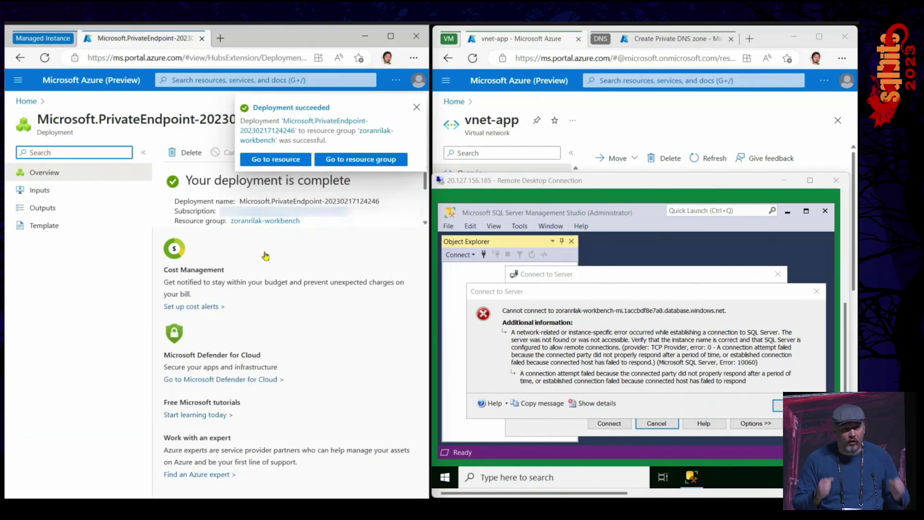
left_click(275, 159)
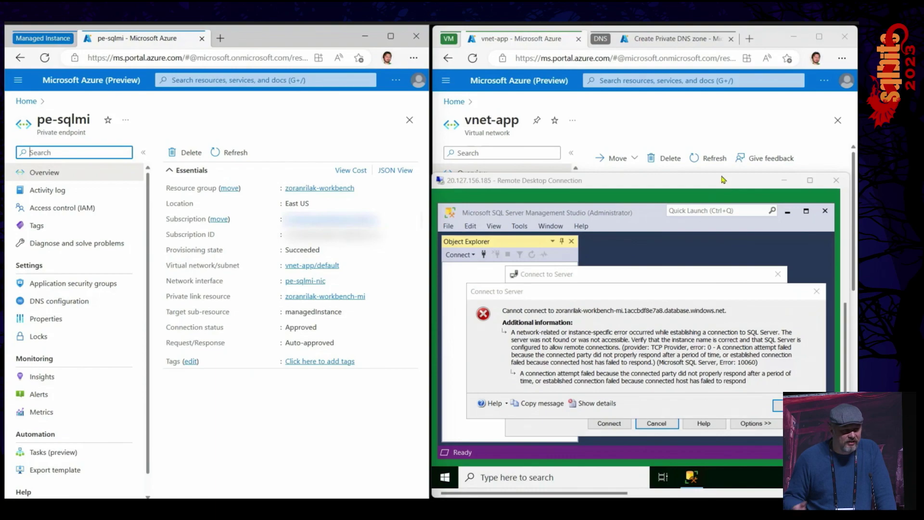
Open the pe-sqlmi endpoint from the private endpoints of the vnet-app virtual network
left_click(719, 127)
scroll(529, 241, "down", 4)
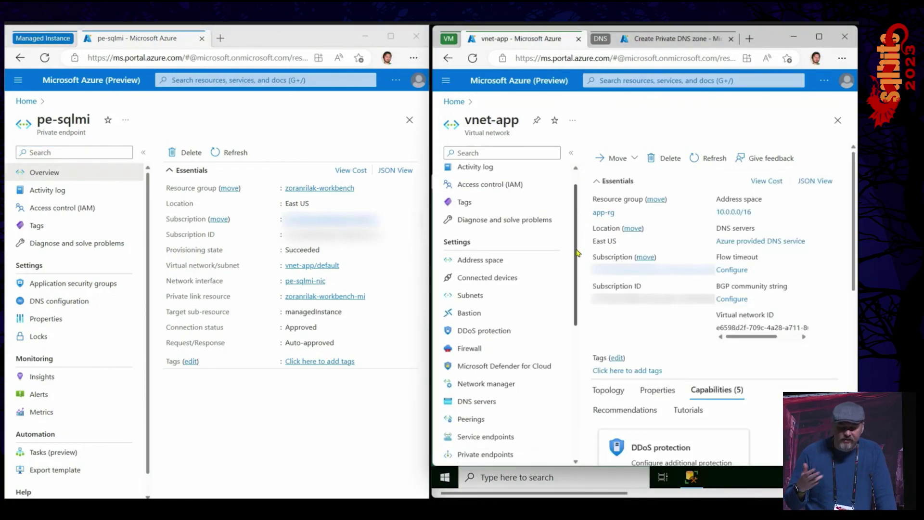
left_click(502, 279)
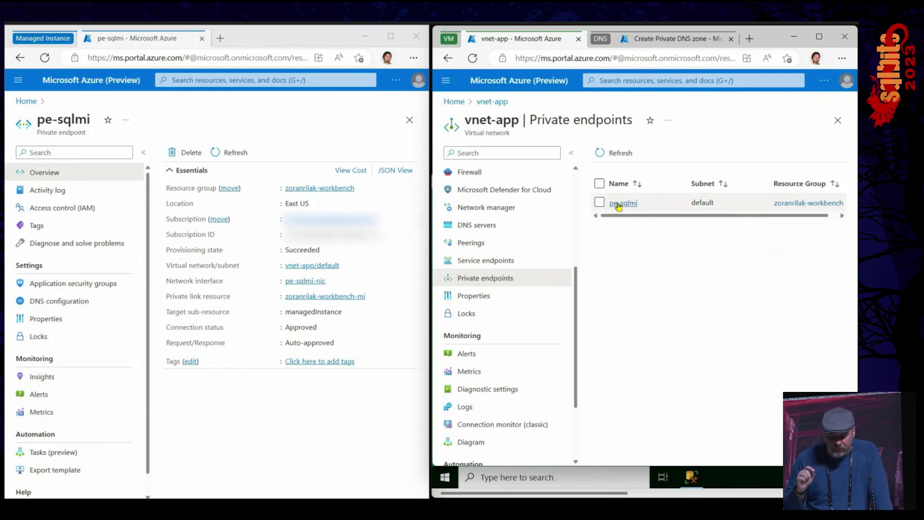
left_click(618, 204)
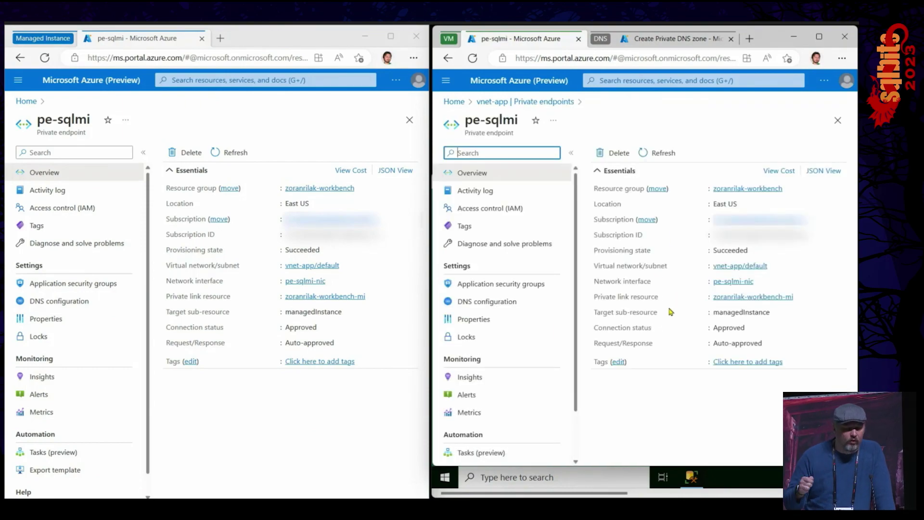
Open the endpoint's network interface pe-sqlmi-nic and copy its private IPv4 address
left_click(734, 282)
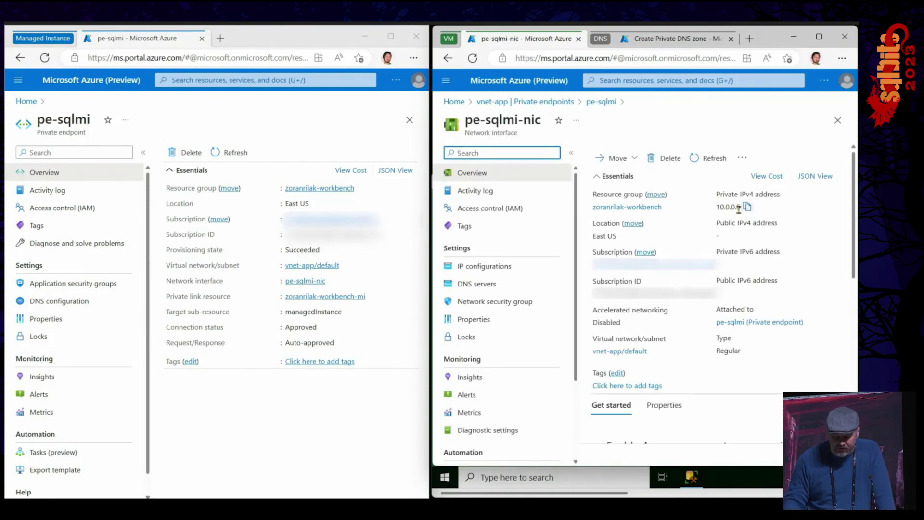
left_click_drag(720, 207, 741, 207)
left_click(748, 208)
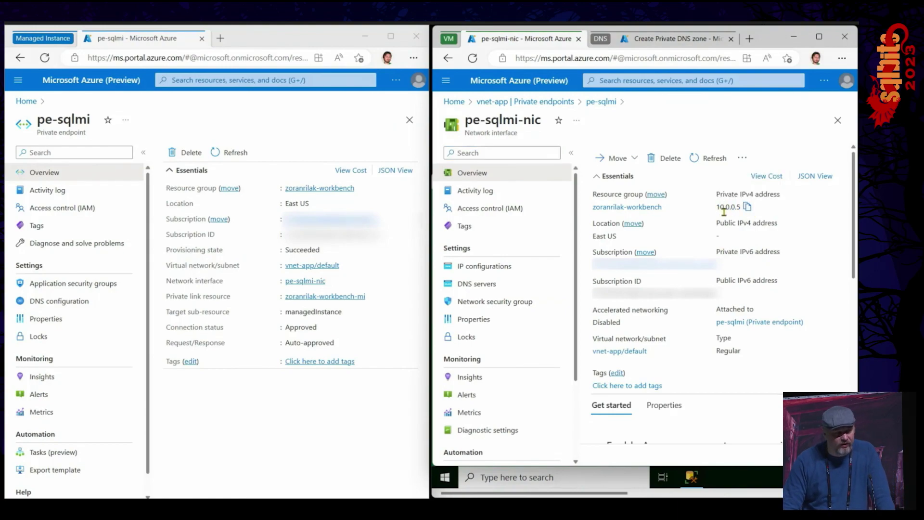
Switch to the private DNS zone creation form and set its resource group to app-rg
left_click(673, 47)
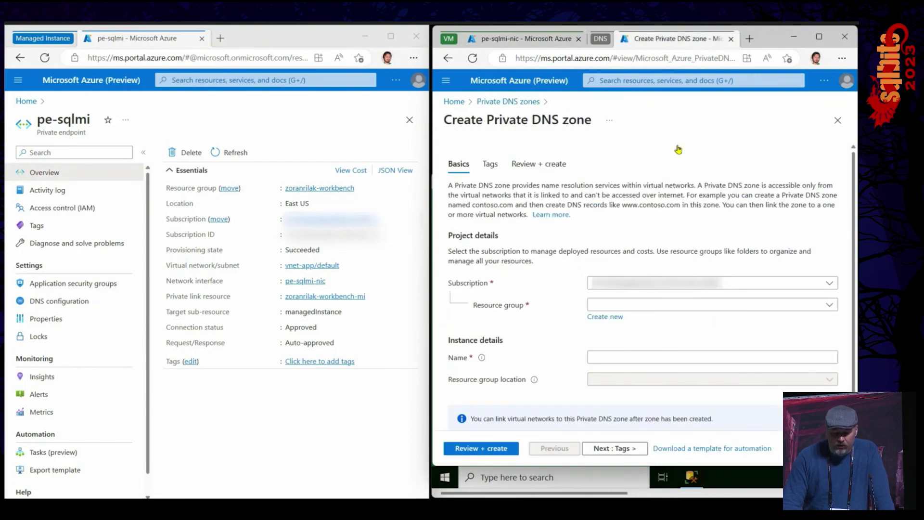
left_click(638, 306)
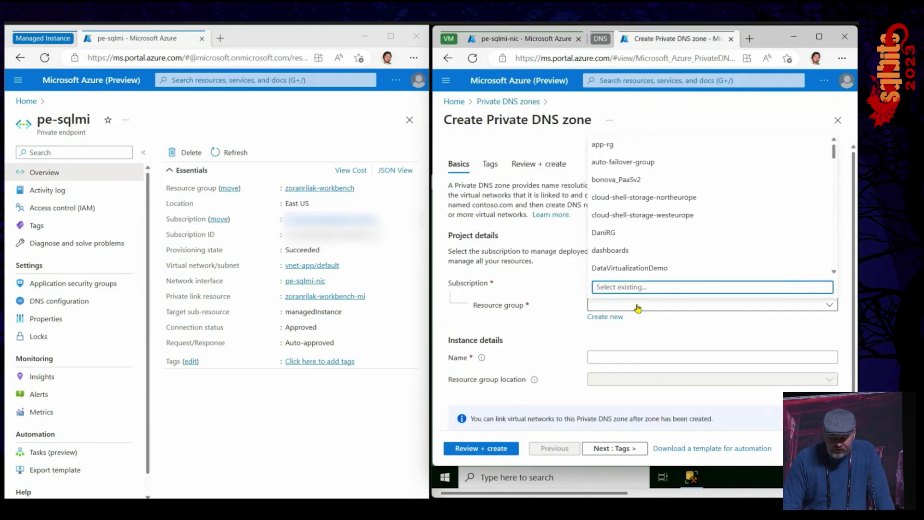
left_click(632, 145)
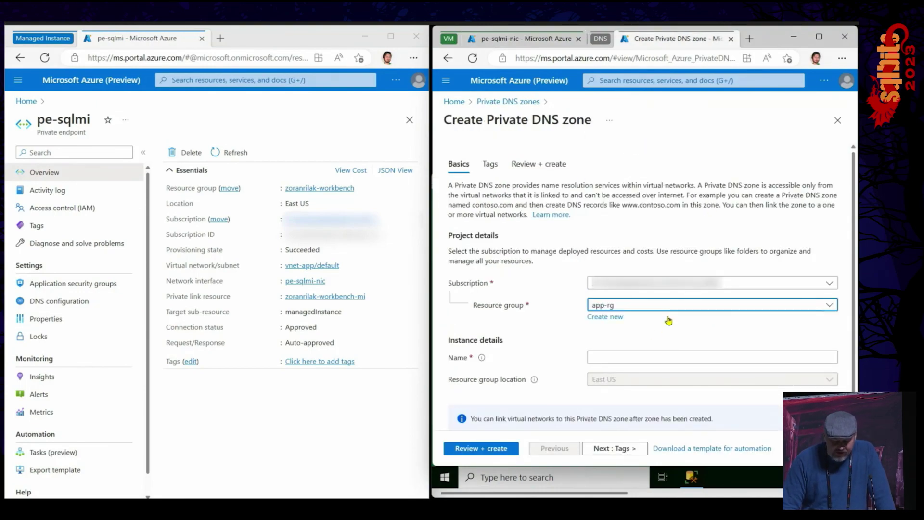
Name the DNS zone privatelink.1accbdf8e7a8.database.windows.net, copying the domain part from the managed instance's host name
left_click(702, 355)
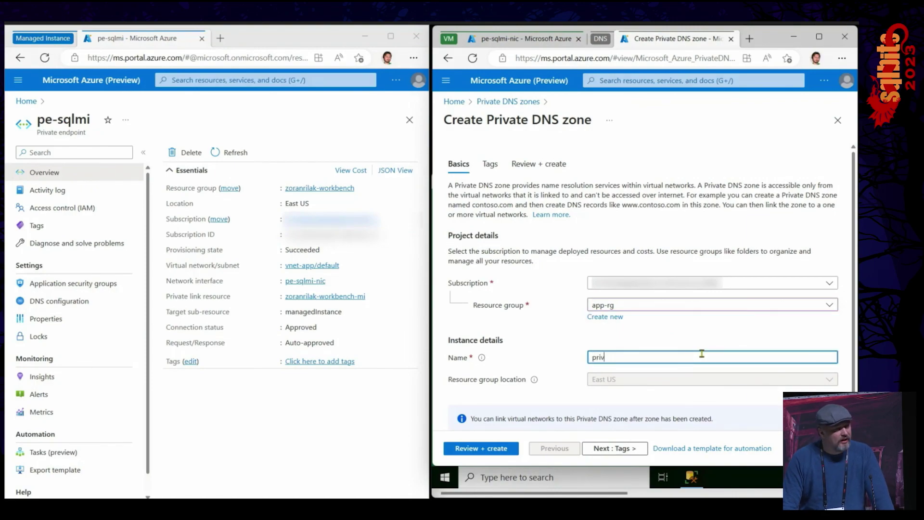
type("privatelink.")
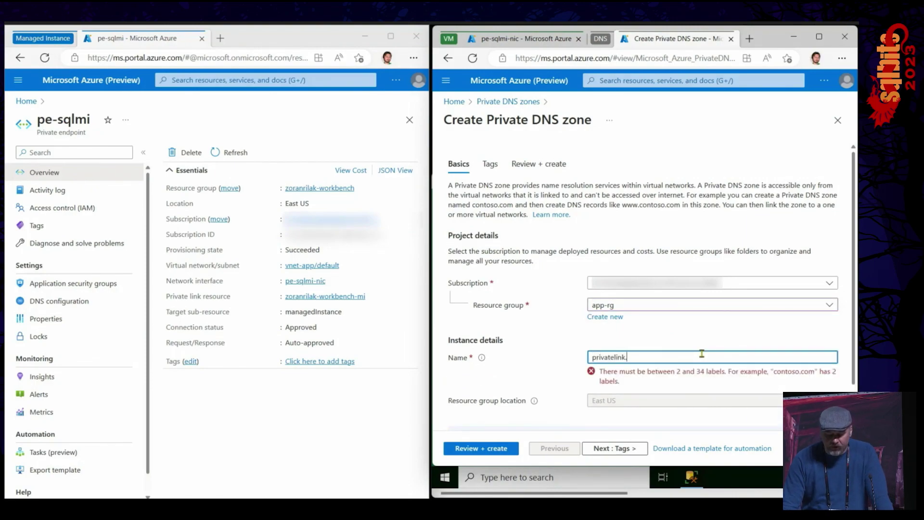
left_click(306, 298)
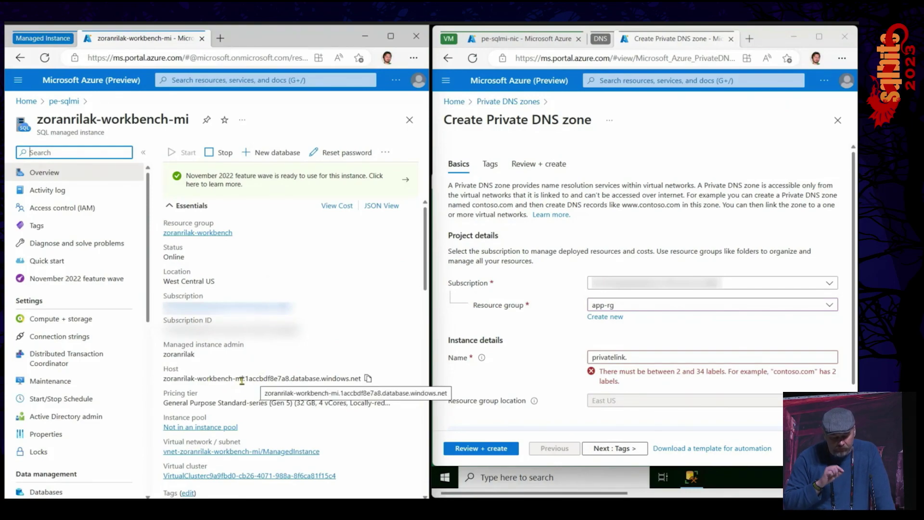
left_click_drag(245, 379, 364, 379)
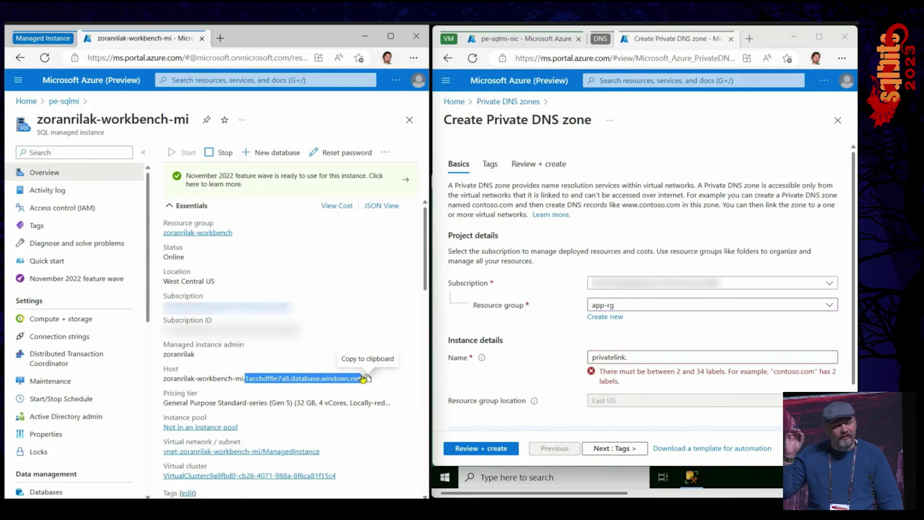
key("ctrl+c")
left_click(661, 357)
key("ctrl+v")
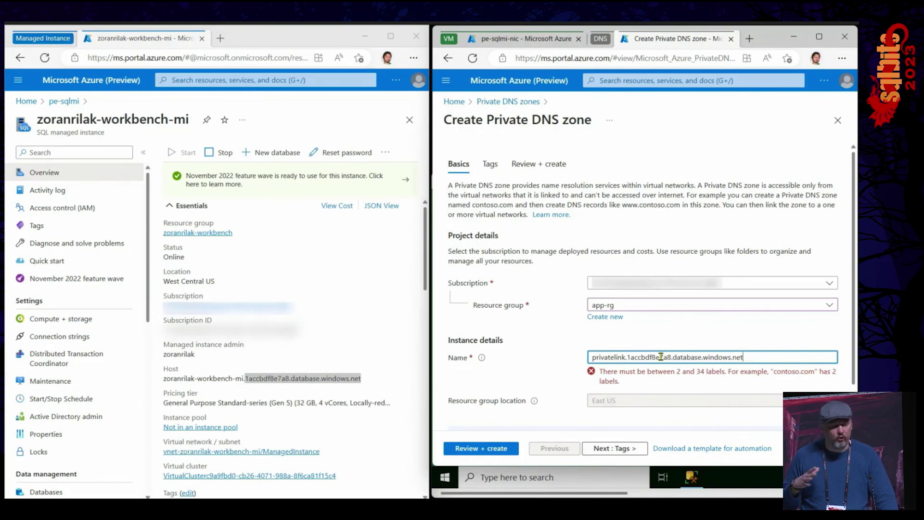
Create the private DNS zone without tags and open the deployed zone
left_click(615, 449)
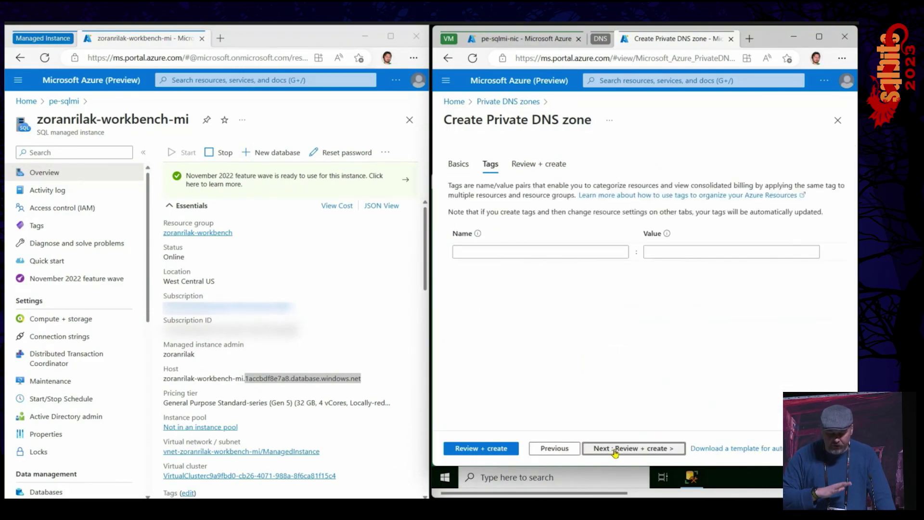
left_click(615, 449)
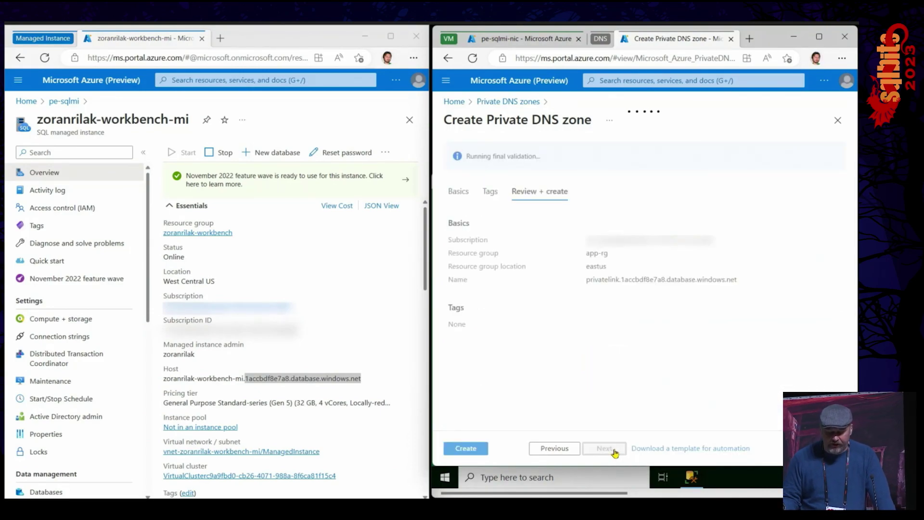
left_click(469, 449)
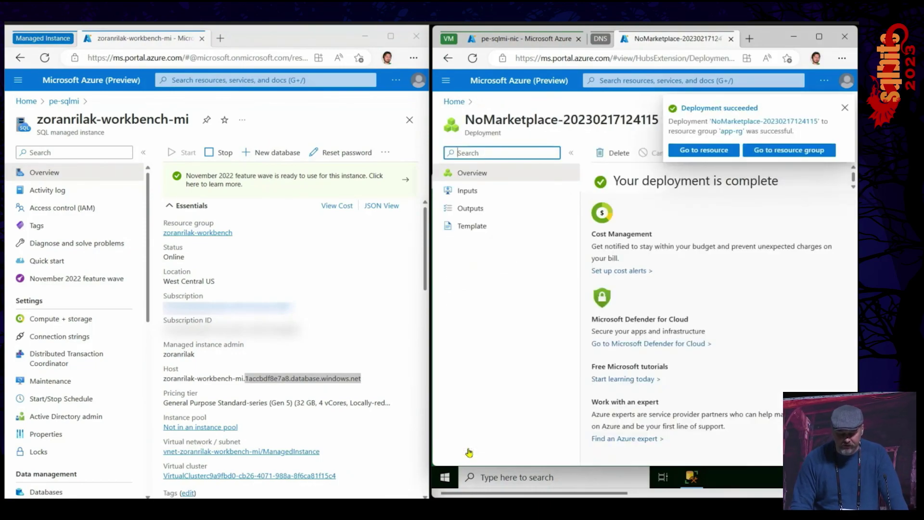
left_click(715, 152)
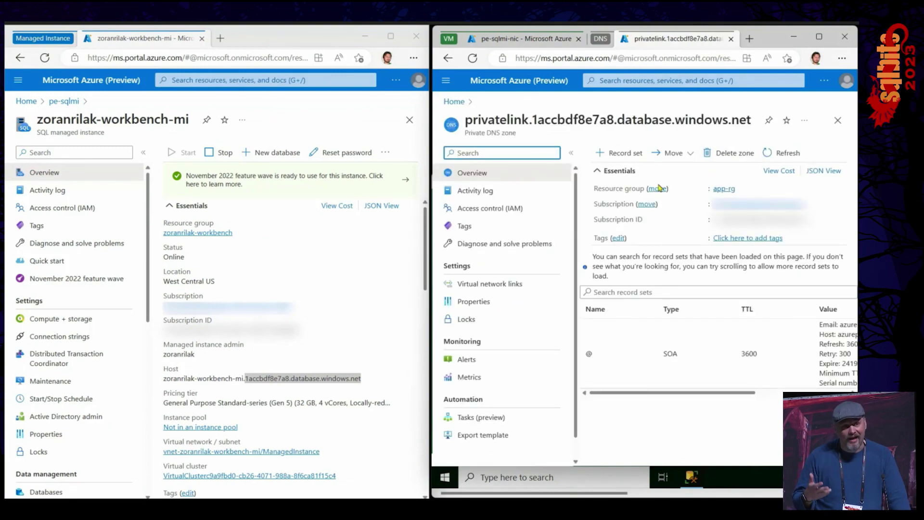
Start a new A record set in the private DNS zone and name it after the managed instance, copying the instance's name
left_click(623, 153)
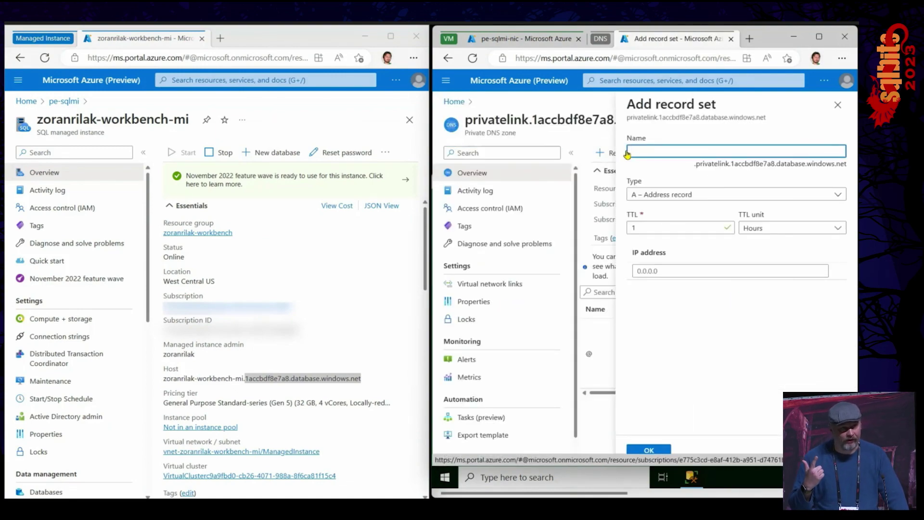
left_click_drag(37, 119, 188, 119)
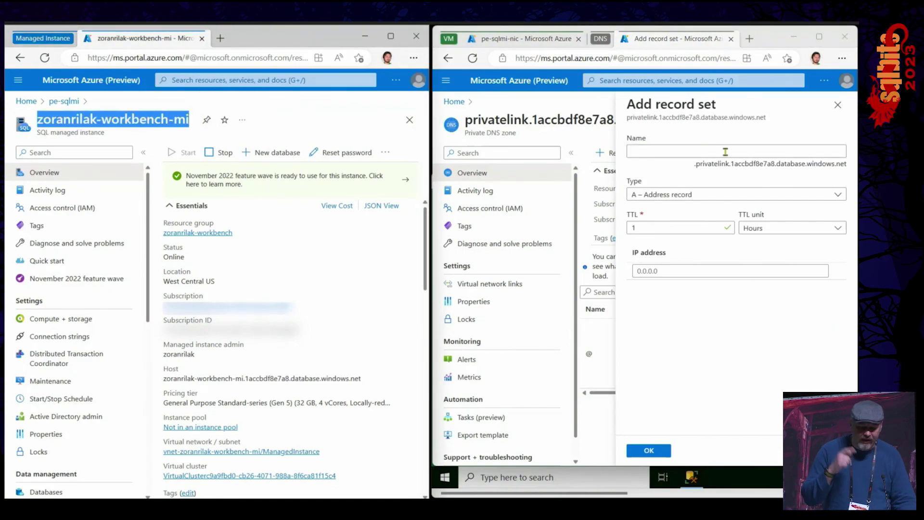
left_click(691, 150)
key("ctrl+v")
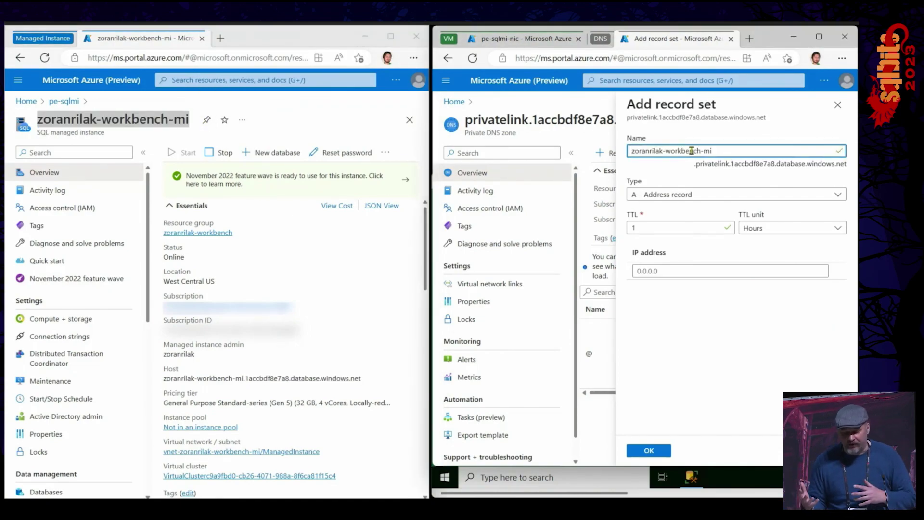
Copy private IPv4 address 10.0.0.5 from pe-sqlmi-nic into the record set's IP address and create the record
left_click(542, 43)
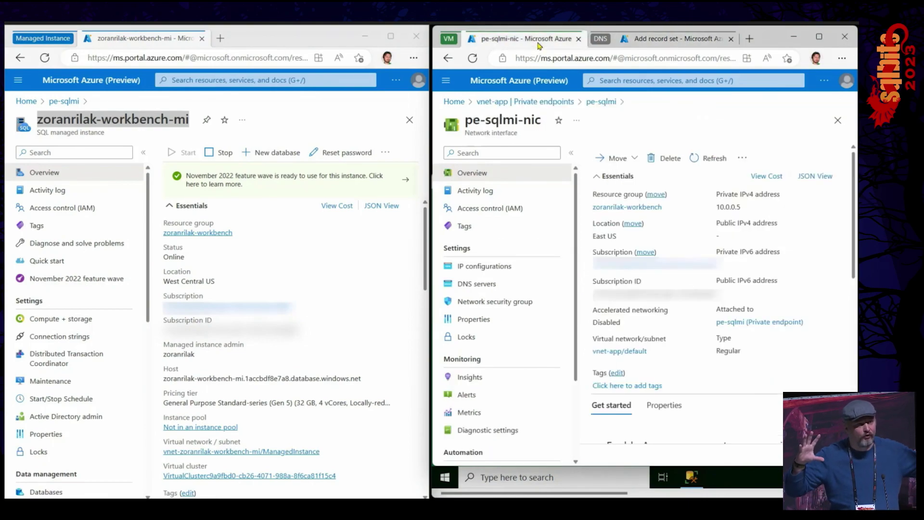
left_click(746, 207)
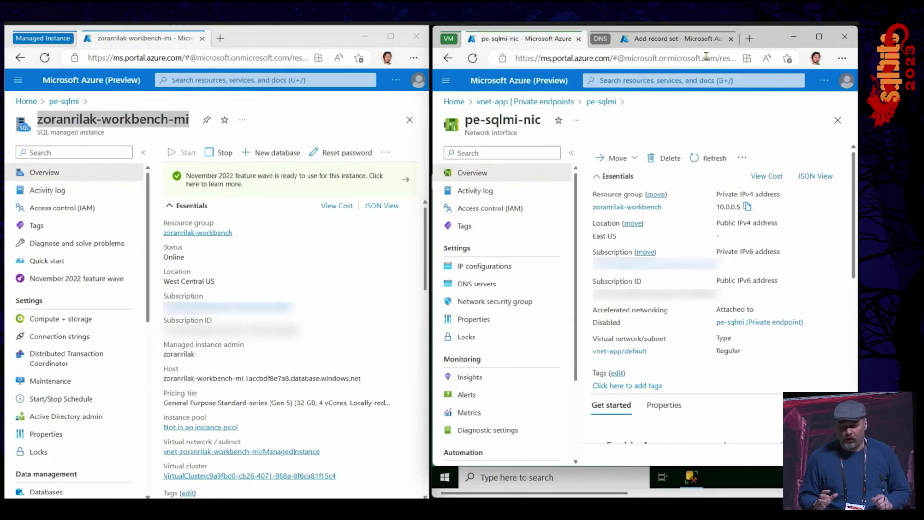
left_click(677, 39)
left_click(681, 270)
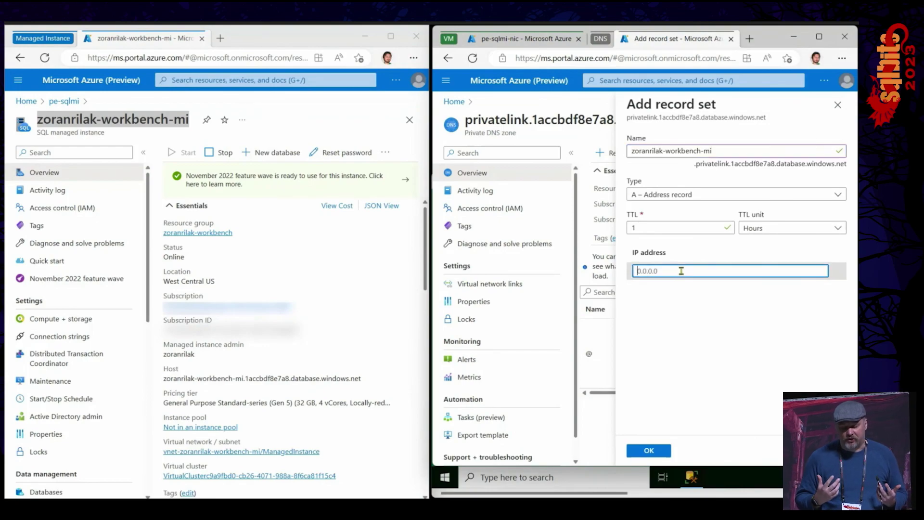
key("ctrl+v")
left_click(649, 450)
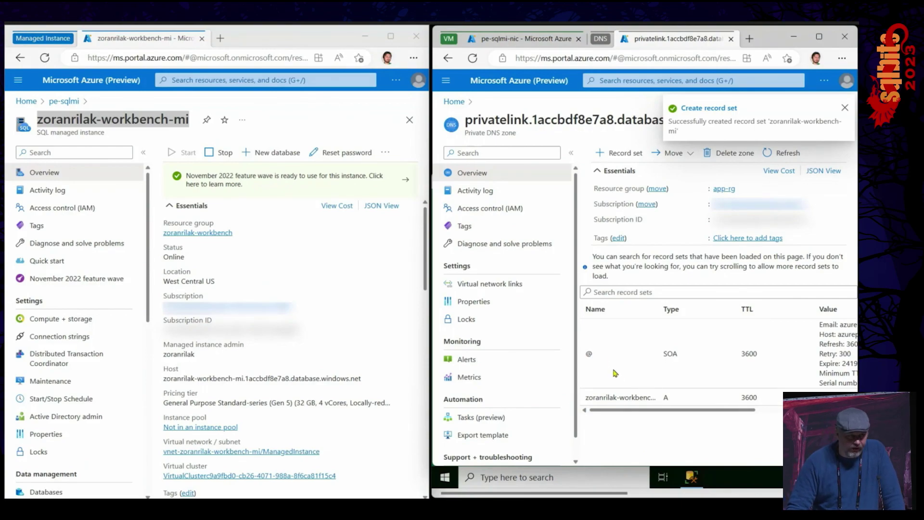
Add a virtual network link named link-pe-app-sqlmi that connects the private DNS zone to vnet-app
left_click(521, 292)
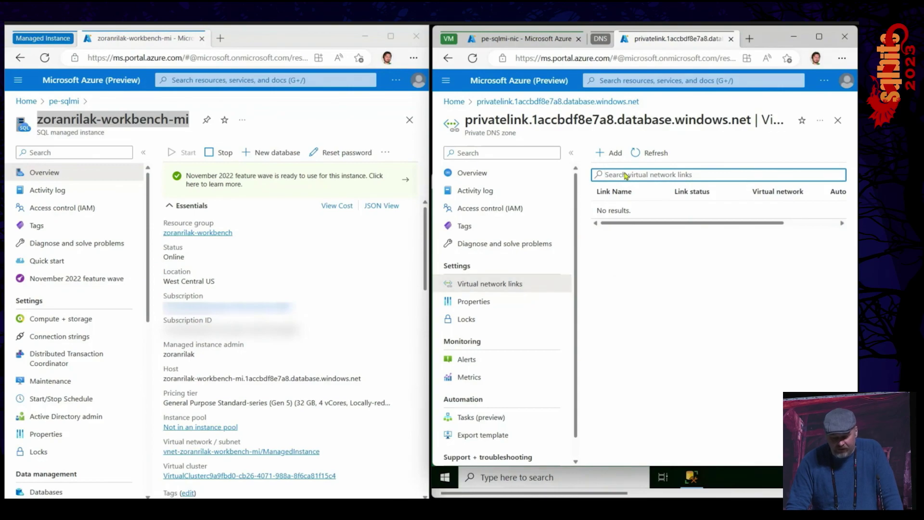
left_click(608, 155)
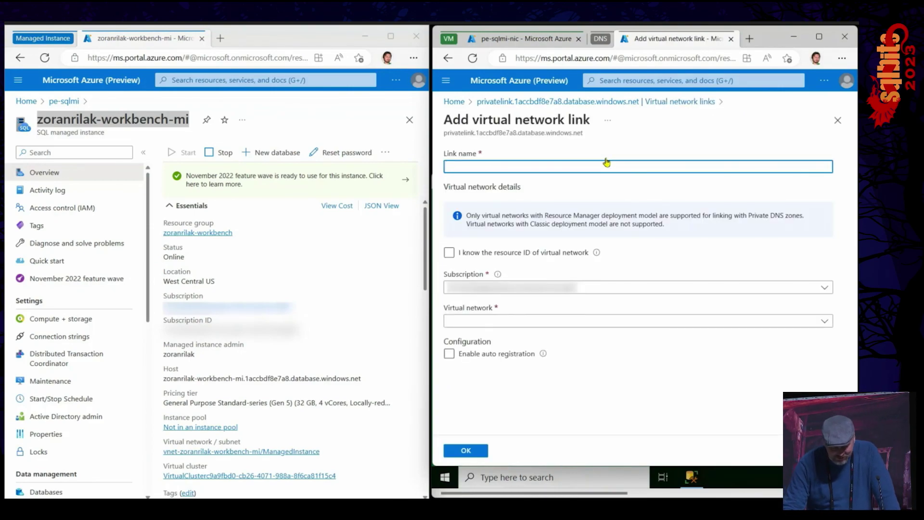
type("link-pe")
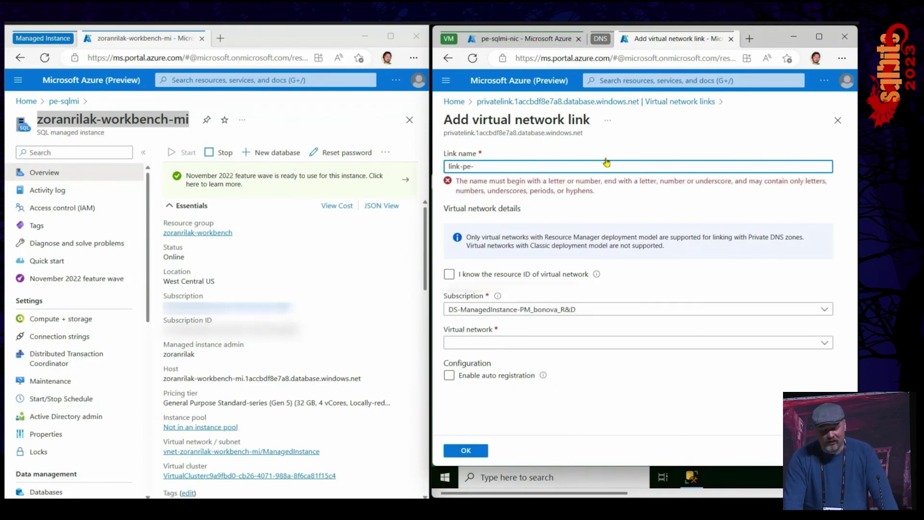
type("-app-sqlm")
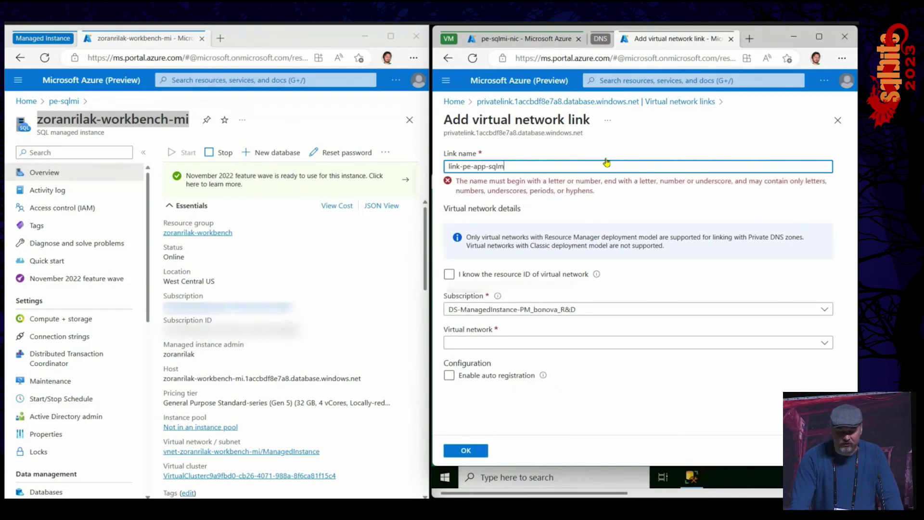
type("i")
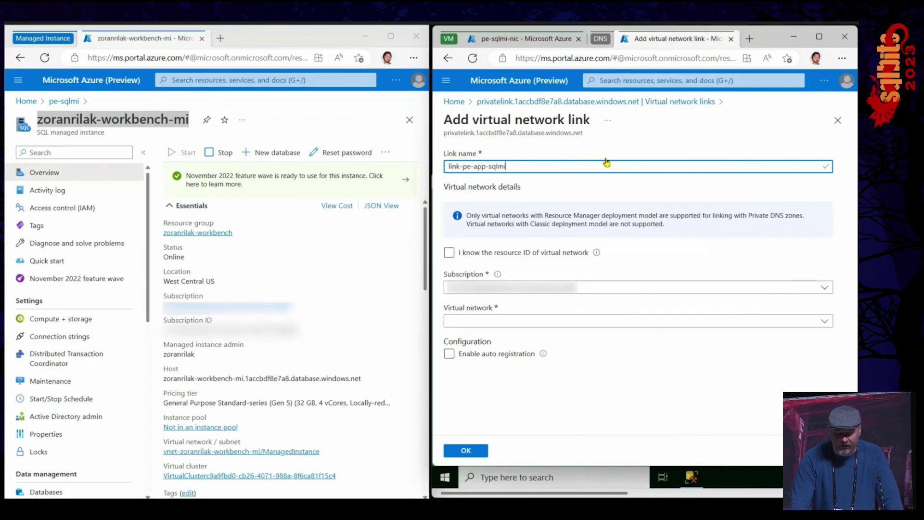
left_click(491, 322)
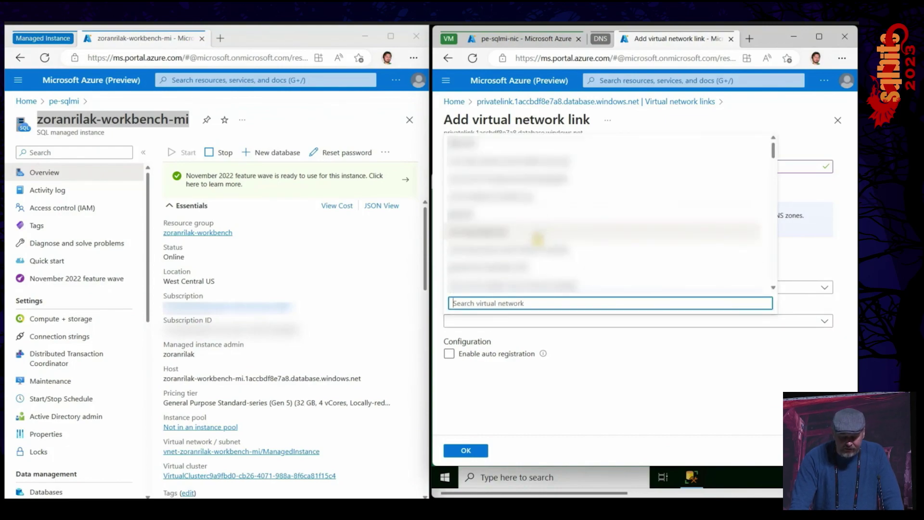
left_click(537, 239)
left_click(463, 450)
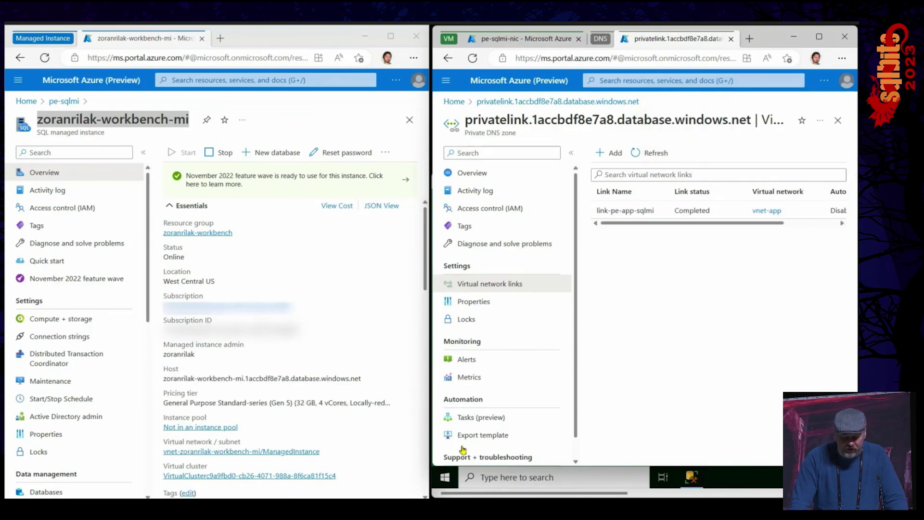
Switch to SQL Server Management Studio in the VM's remote desktop and connect to the managed instance with the filled-in login
key("alt+Tab")
key("Return")
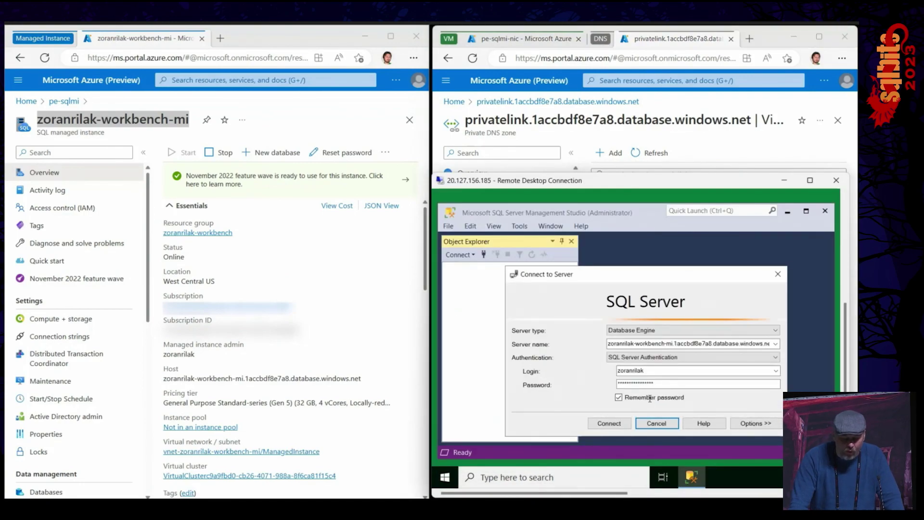
left_click(607, 424)
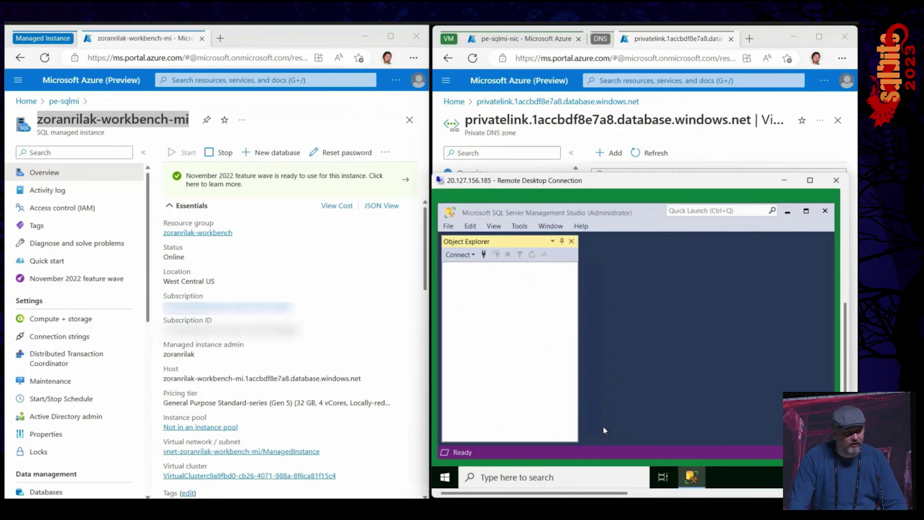
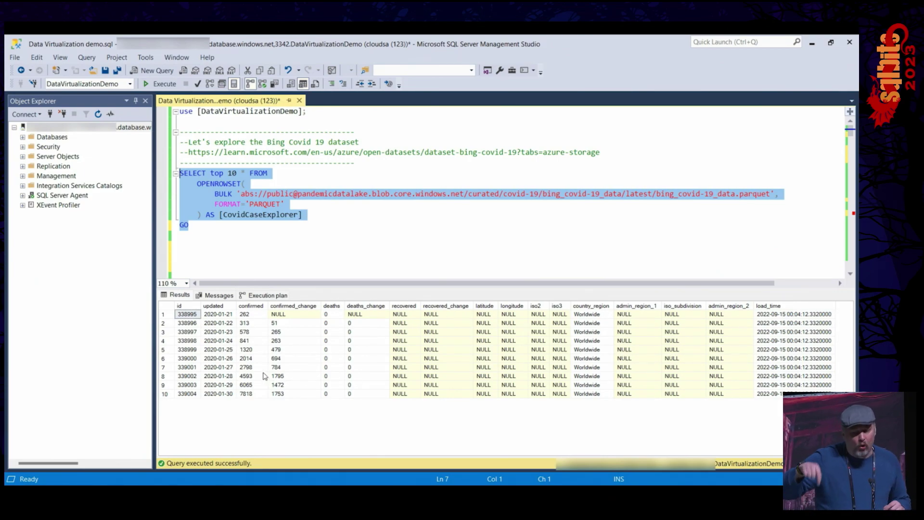
Examine the execution plan of the top-10 OPENROWSET query and return to its result rows
left_click(245, 294)
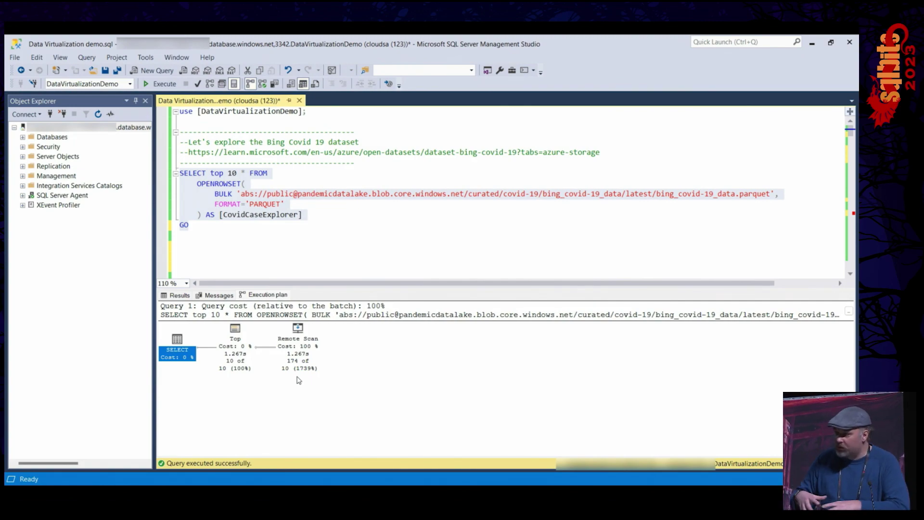
left_click(176, 295)
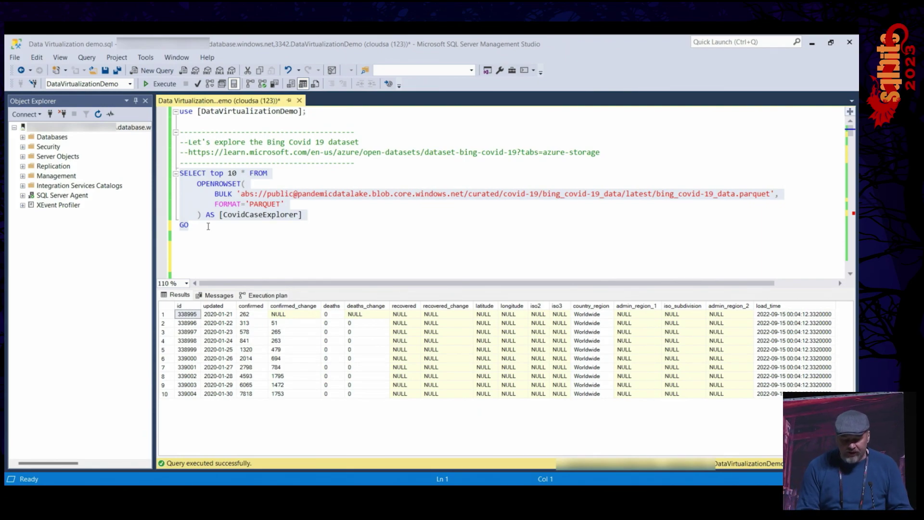
Run the sp_describe_first_result_set statement on the Bing Covid-19 Parquet query and review the inferred column data types
scroll(208, 227, "down", 7)
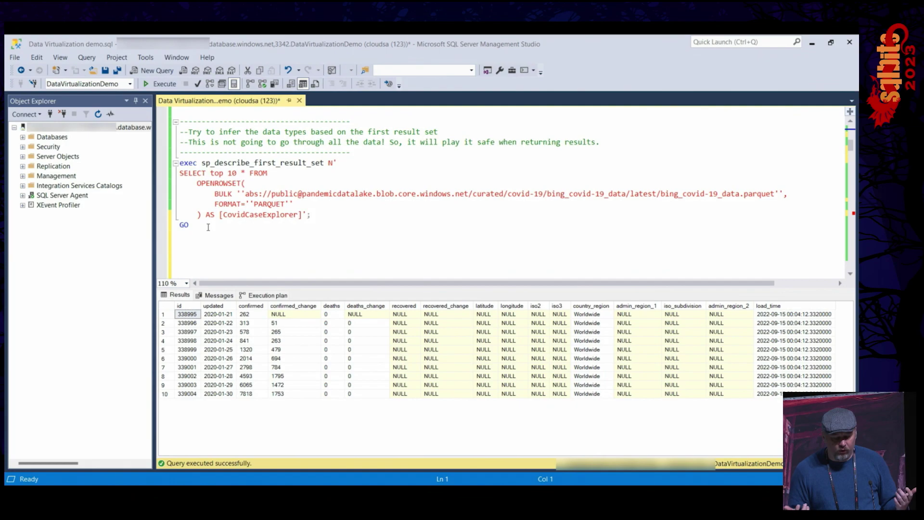
left_click_drag(206, 227, 186, 166)
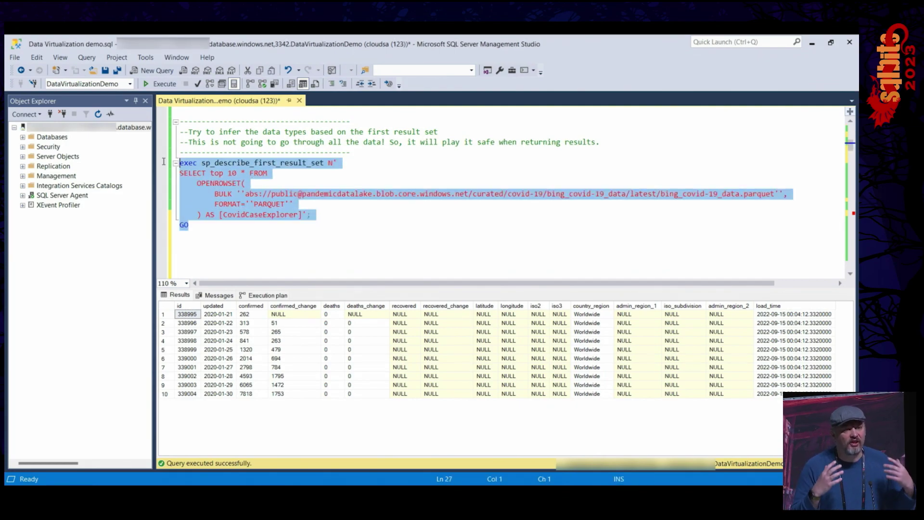
key("F5")
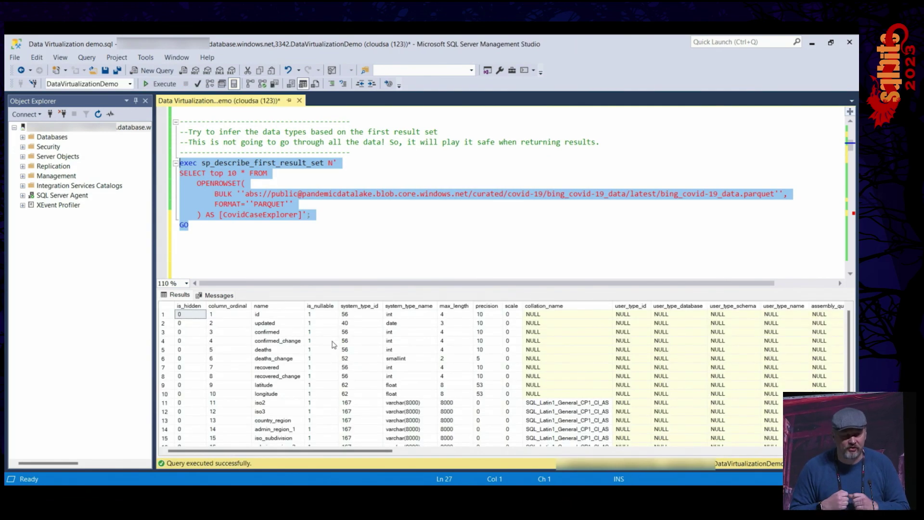
scroll(351, 396, "down", 1)
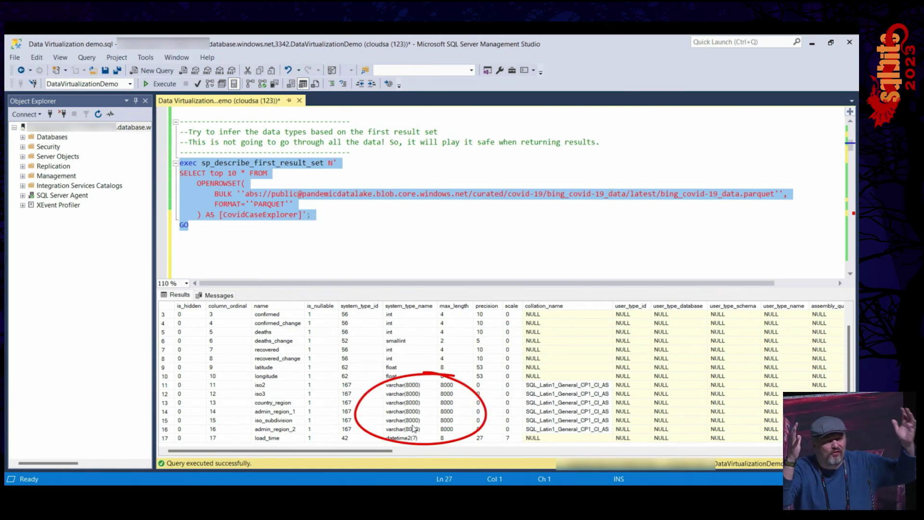
Run the query that returns the maximum text lengths of admin_region_2 and admin_region_1 in the Parquet file
left_click(273, 234)
scroll(273, 234, "down", 5)
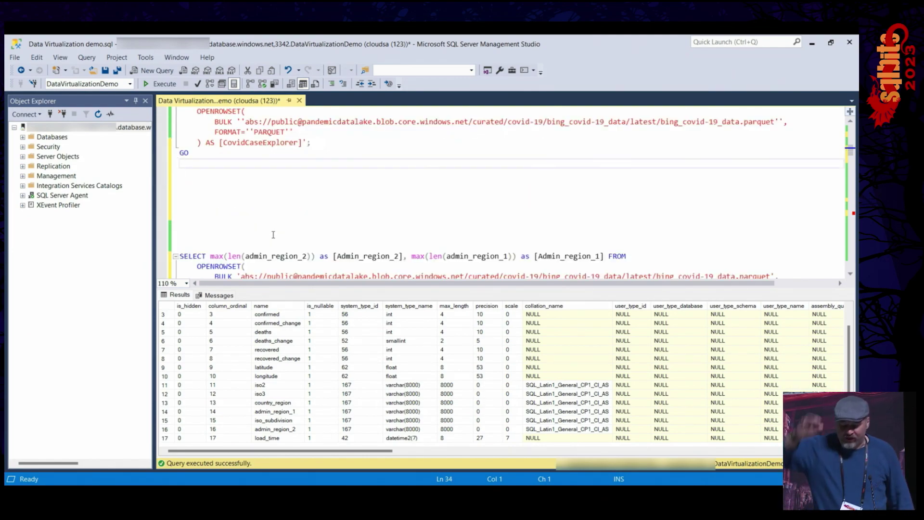
left_click_drag(199, 234, 167, 189)
key("F5")
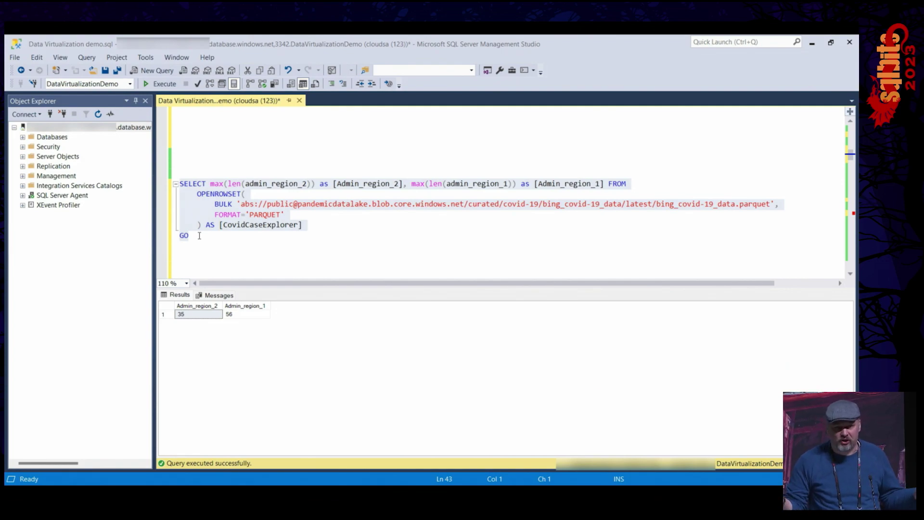
Run the statements creating the PARQUET external file format DemoFileFormat and the external data source DemoExternalDataSource
scroll(199, 235, "down", 5)
scroll(200, 235, "down", 2)
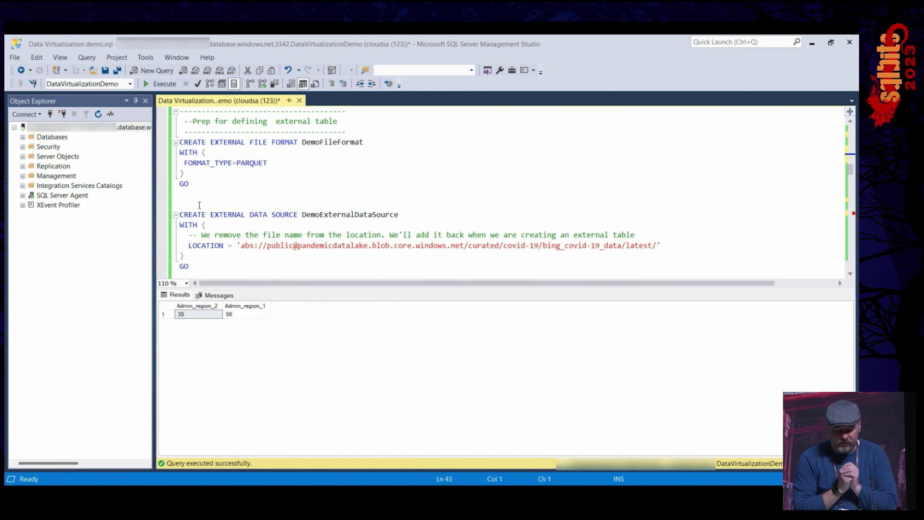
left_click_drag(181, 143, 190, 184)
key("F5")
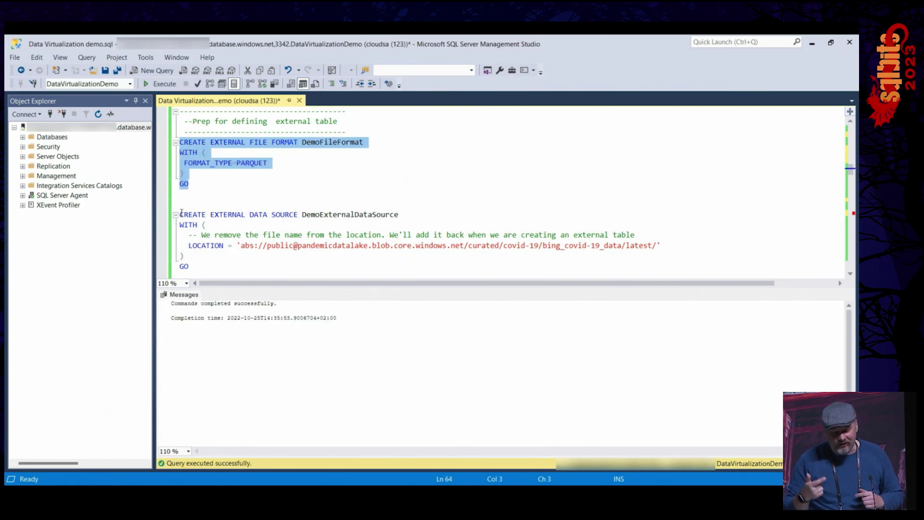
left_click_drag(180, 214, 205, 264)
key("F5")
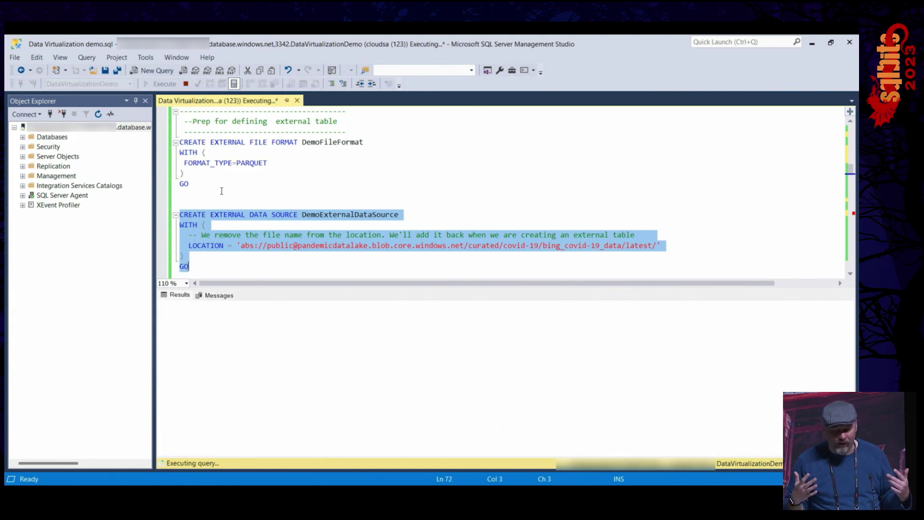
Run the whole CREATE EXTERNAL TABLE statement for Covid19, based on bing_covid-19_data.parquet, DemoExternalDataSource and DemoFileFormat
scroll(212, 226, "down", 5)
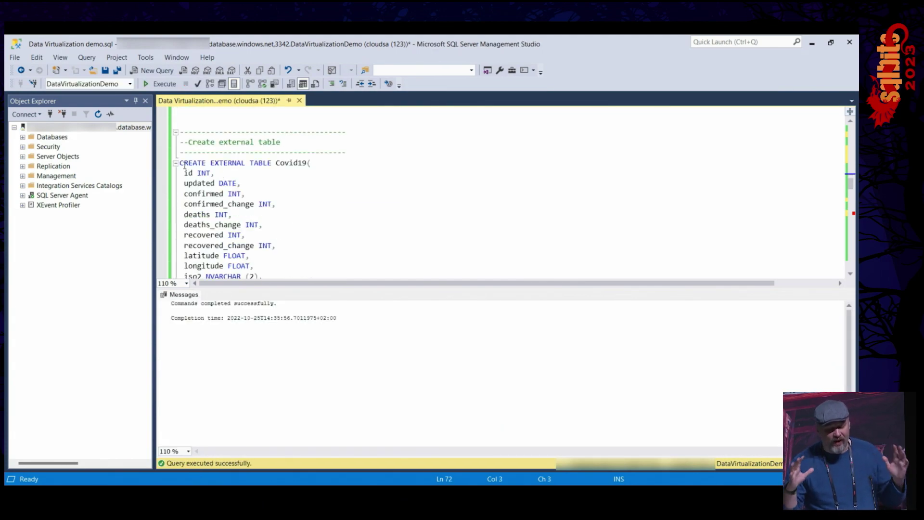
left_click_drag(180, 163, 195, 192)
key("F5")
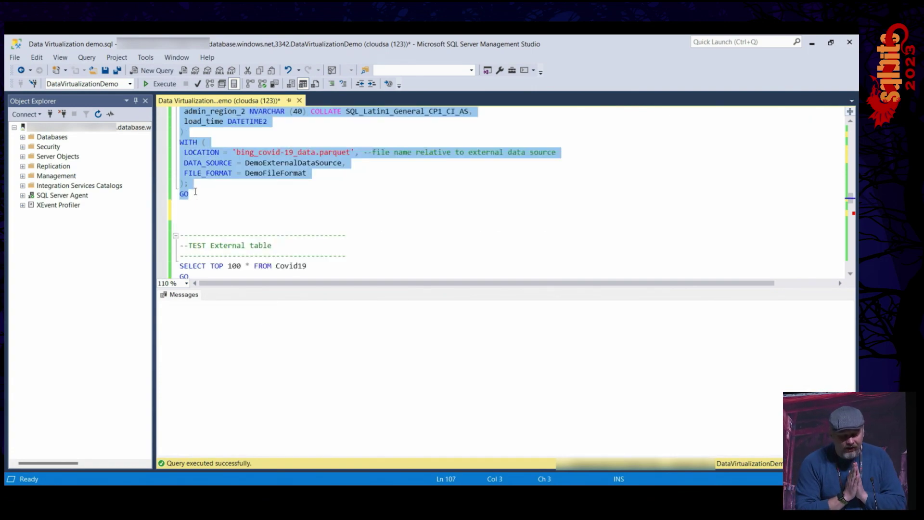
left_click(238, 177)
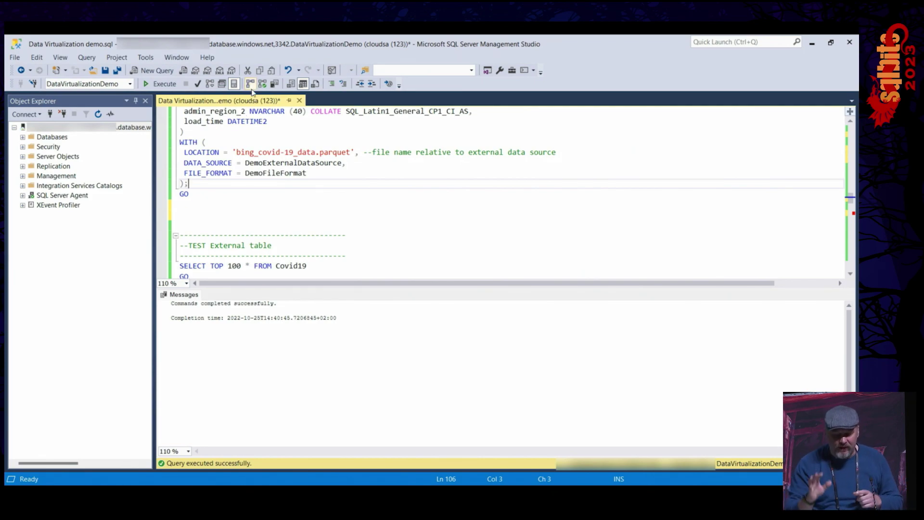
Query the top 100 rows of the Covid19 external table, inspect the Remote Scan in the execution plan, and return to the rows
scroll(242, 160, "down", 2)
left_click_drag(188, 205, 168, 197)
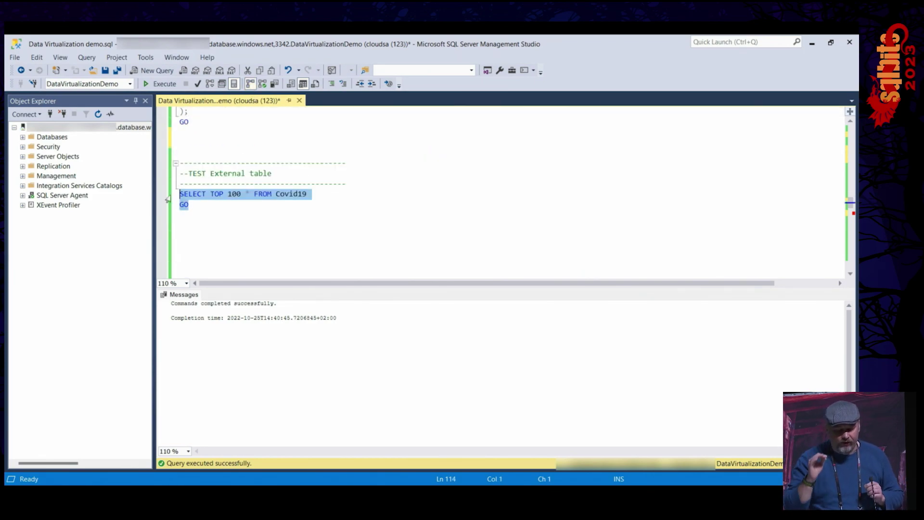
key("F5")
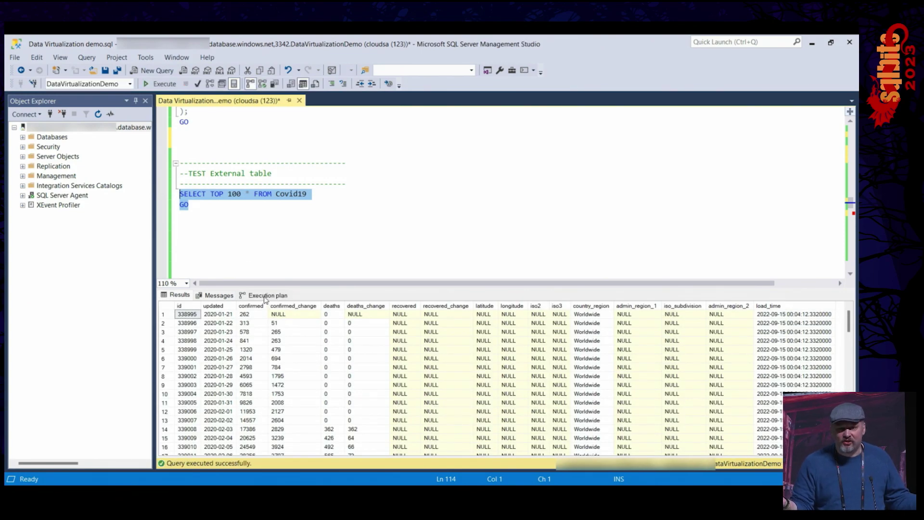
left_click(266, 295)
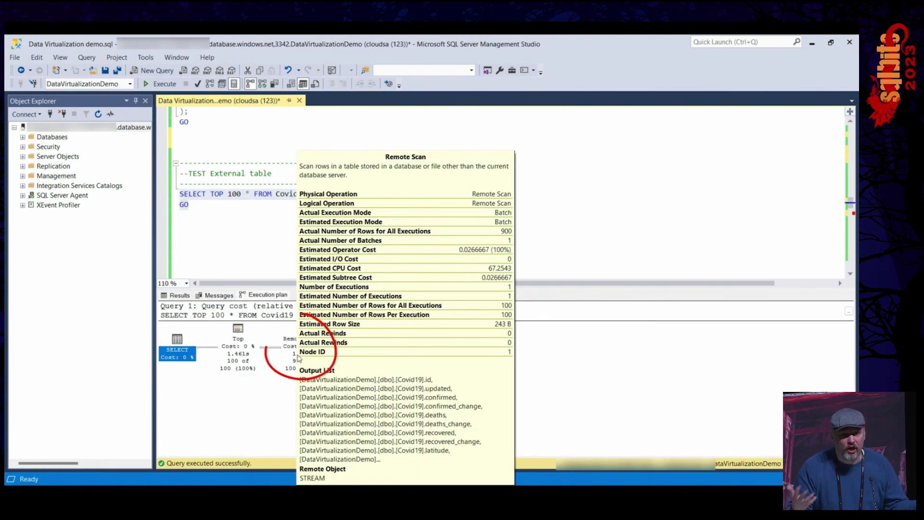
left_click(176, 295)
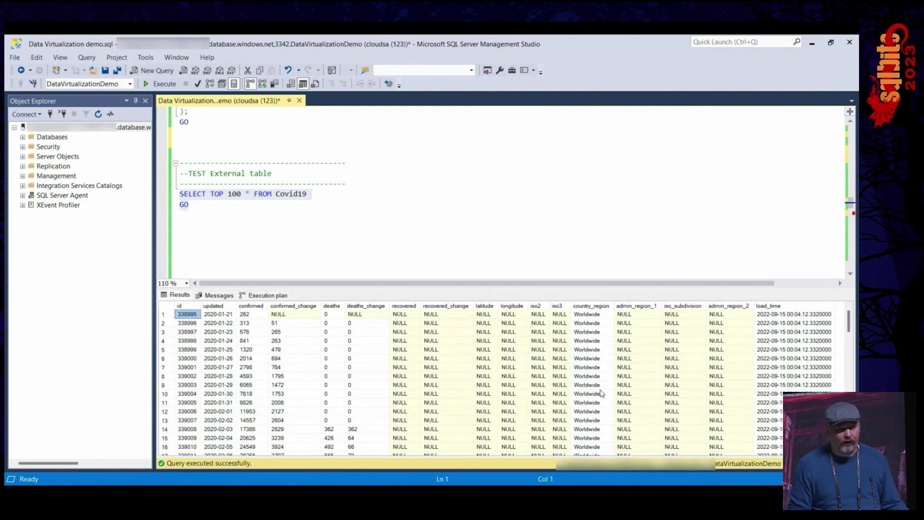
Run the CREATE VIEW statement for Covid19_US, which selects Covid19 rows with iso3='USA' and non-negative confirmed_change
scroll(600, 391, "down", 5)
scroll(600, 390, "up", 5)
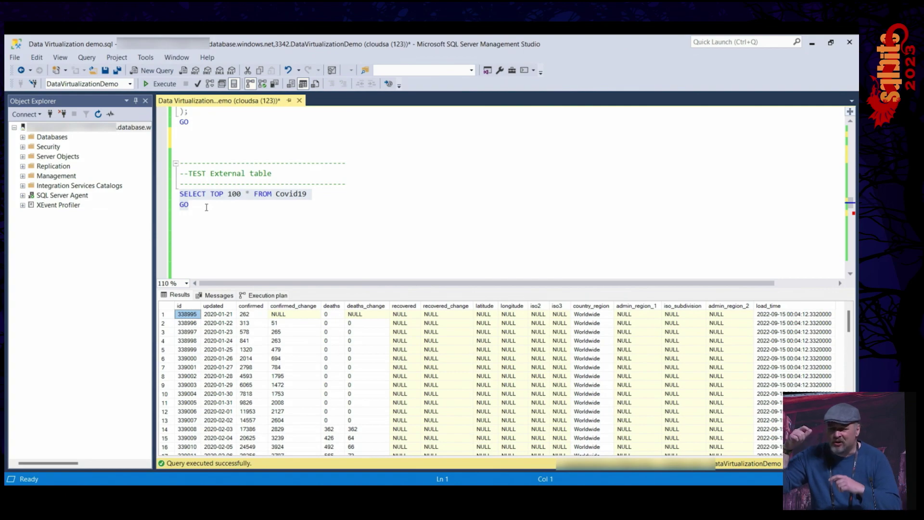
scroll(206, 207, "down", 5)
left_click(195, 199)
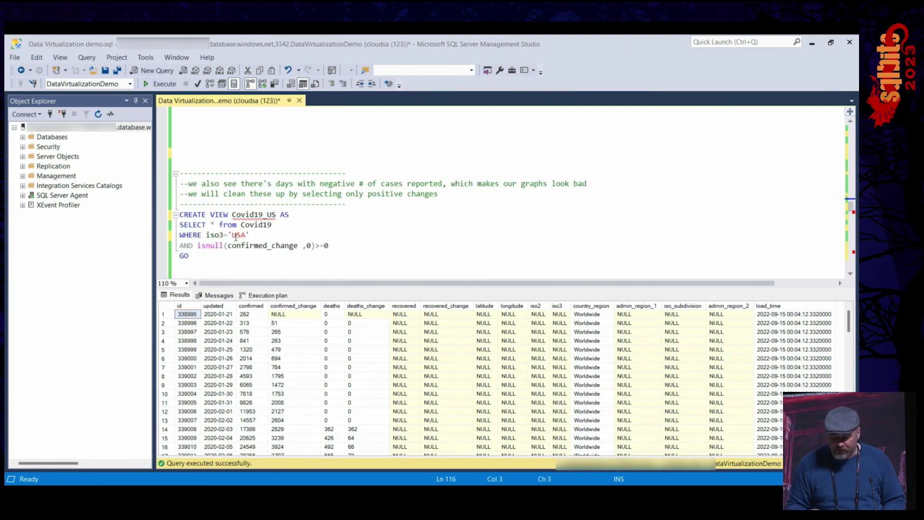
left_click_drag(336, 246, 169, 217)
key("F5")
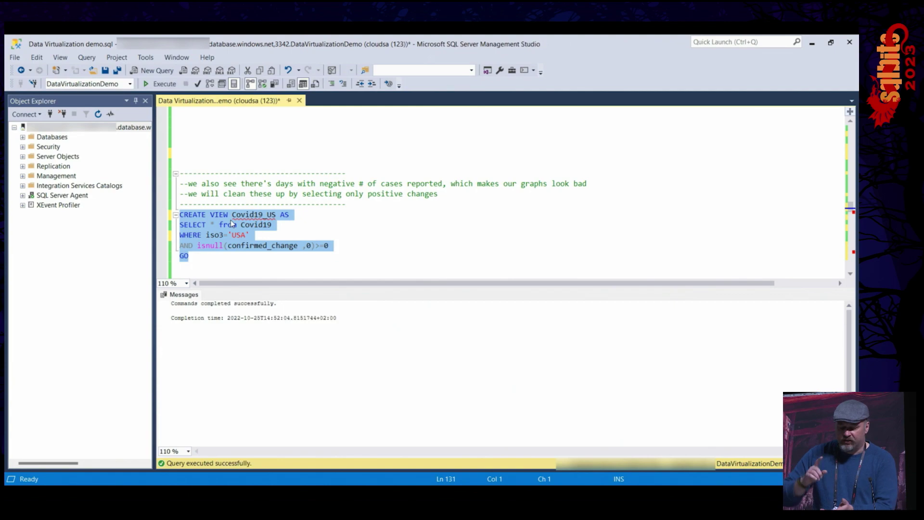
Query the top 100 rows of the Covid19_US view
scroll(230, 220, "down", 5)
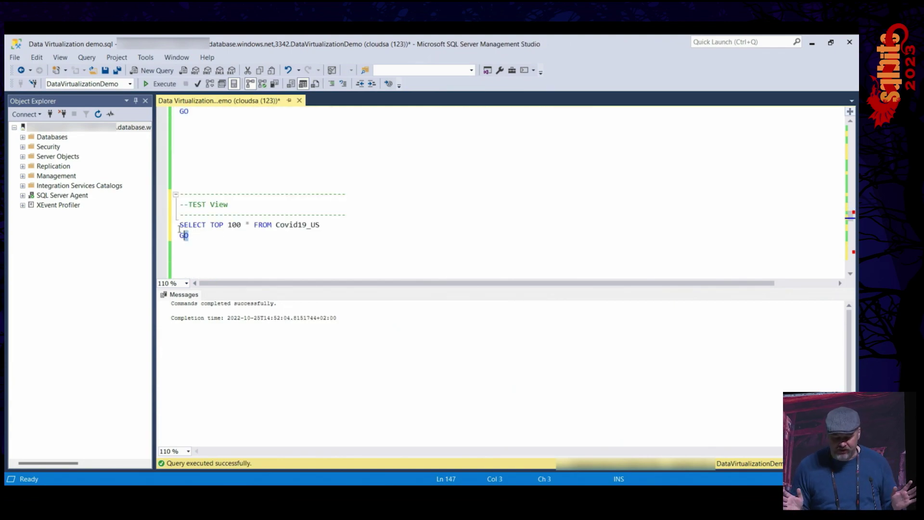
left_click_drag(190, 236, 180, 224)
key("F5")
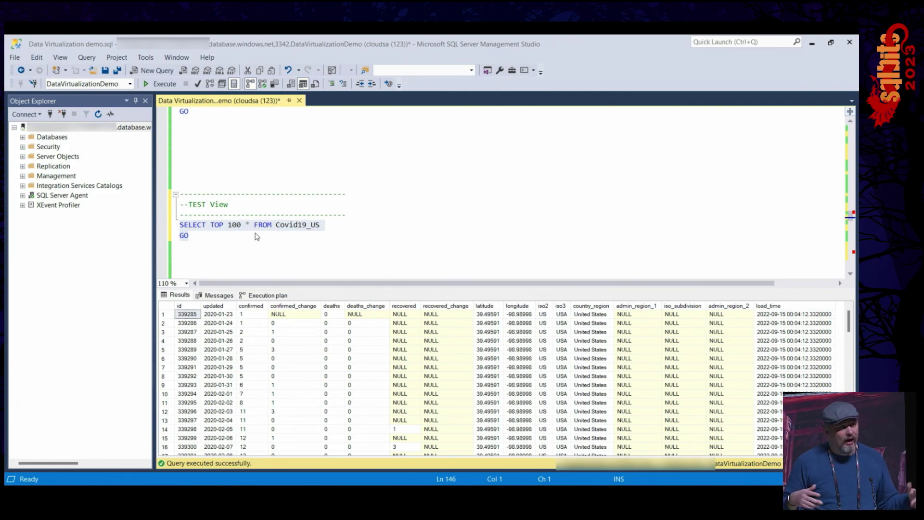
Switch to the Power BI Desktop sales report and connect its model to the SQL Server database DataVirtualizationDemo using DirectQuery
key("alt+Tab")
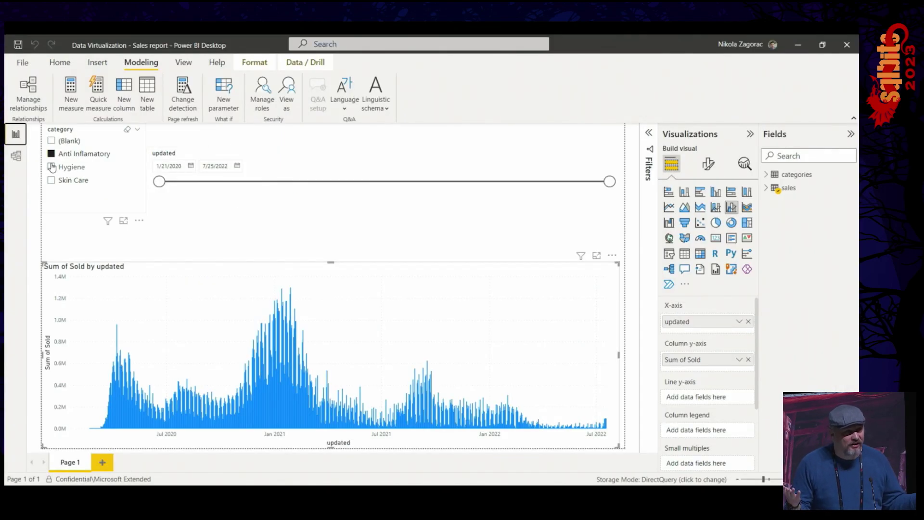
left_click(18, 161)
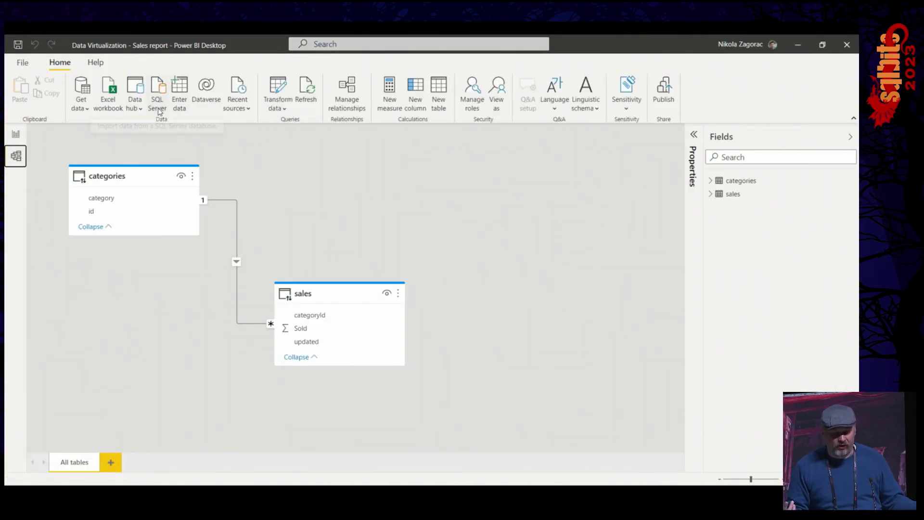
key("Tab")
type("DataV")
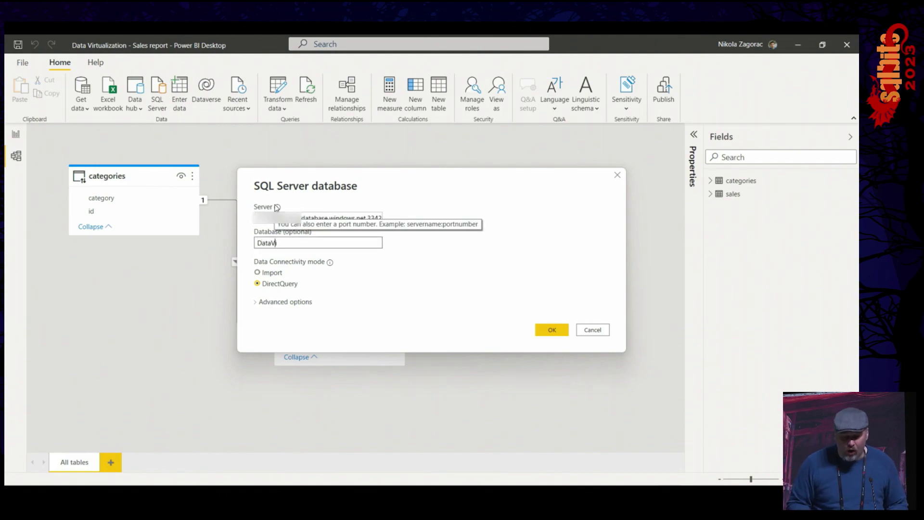
type("irtualizationDemo")
left_click(539, 330)
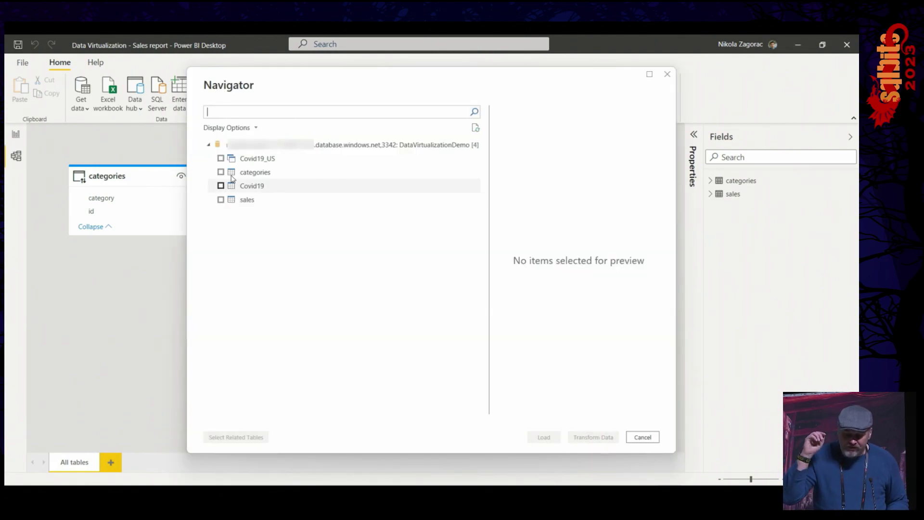
Load the Covid19_US view from DataVirtualizationDemo into the model
left_click(222, 158)
left_click(221, 159)
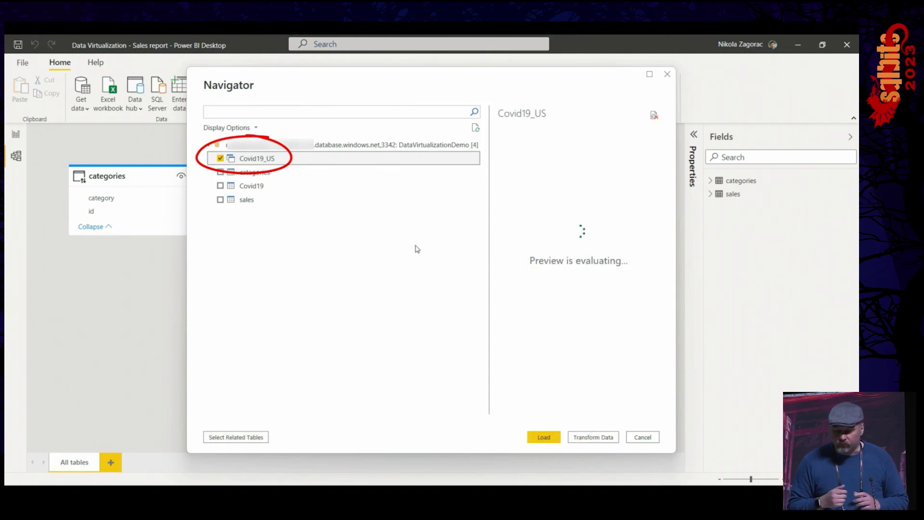
left_click(541, 437)
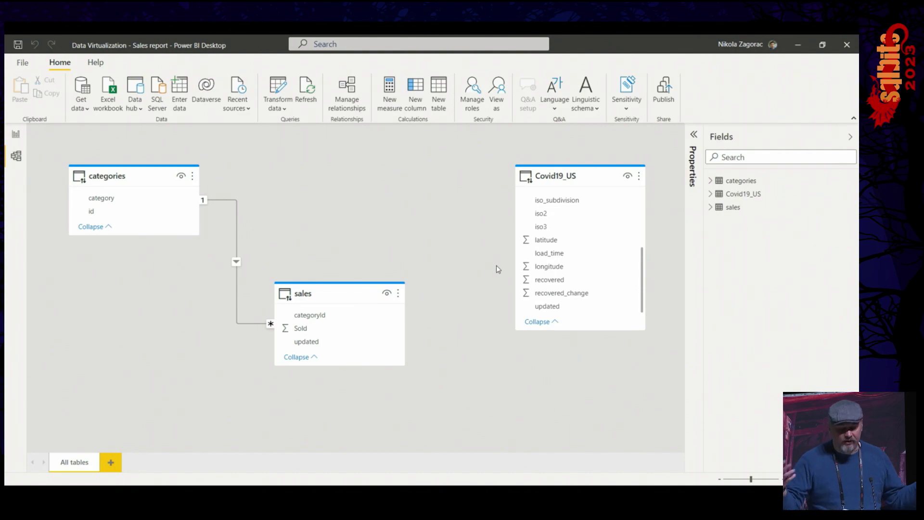
Create an active many-to-one relationship from the updated column of Covid19_US to the Sold column of sales
left_click_drag(560, 306, 394, 329)
left_click(553, 404)
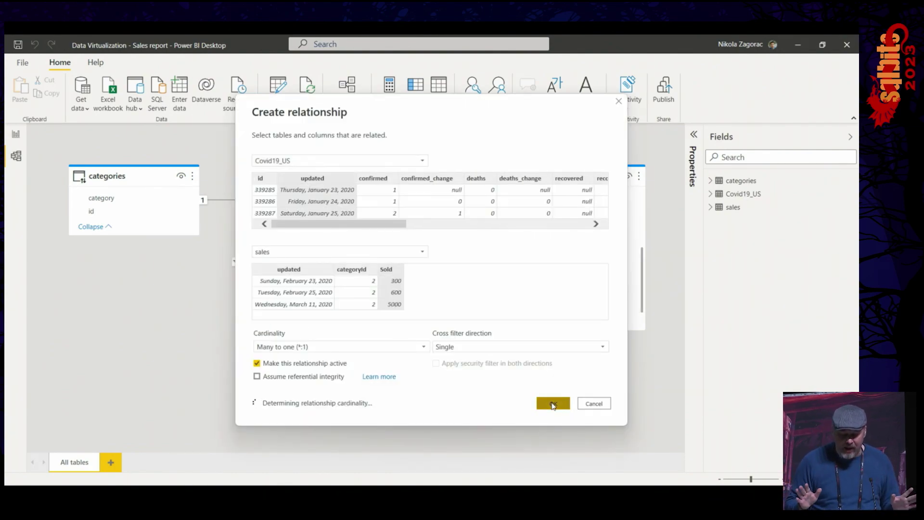
left_click(608, 289)
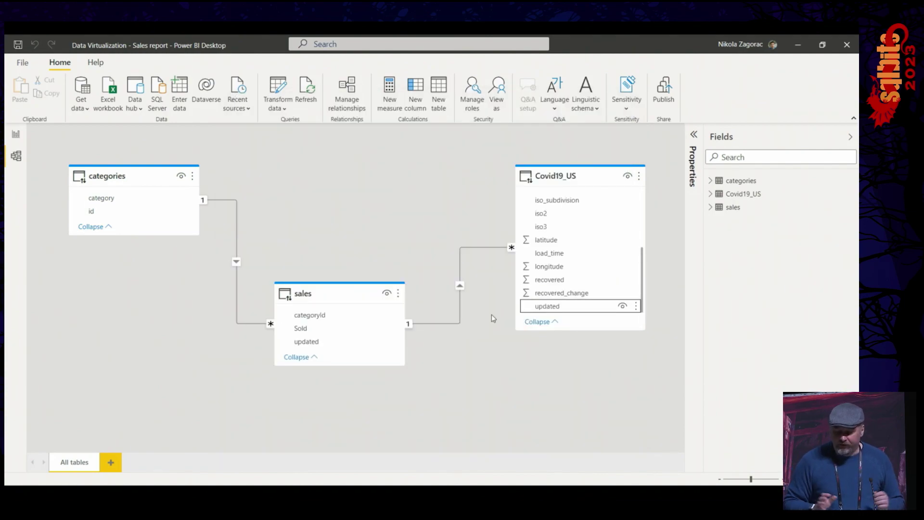
Return to the report page and add confirmed_change from Covid19_US to the sales chart's line y-axis
left_click(16, 132)
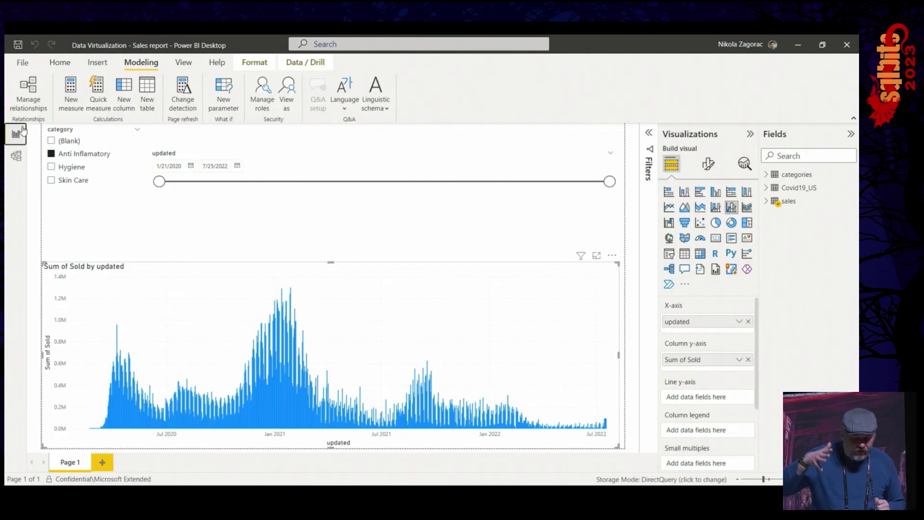
left_click(766, 188)
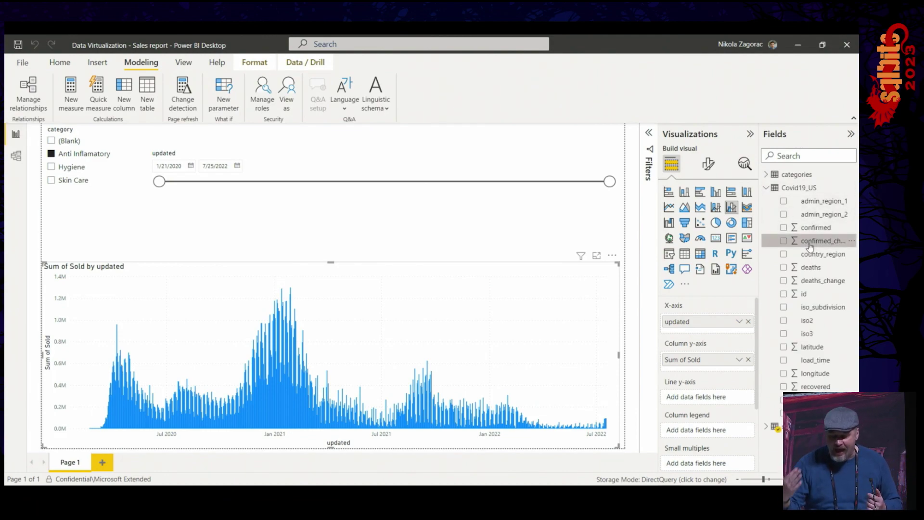
left_click_drag(811, 247, 714, 399)
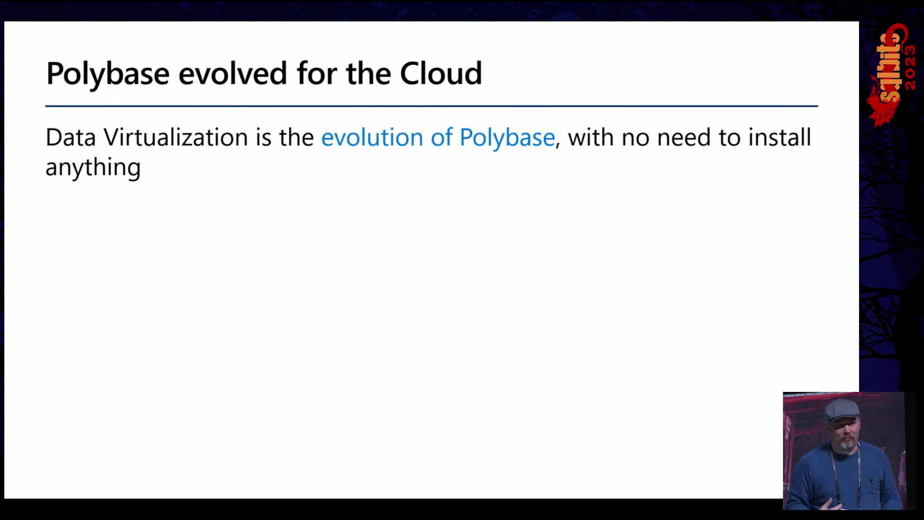
key("Right")
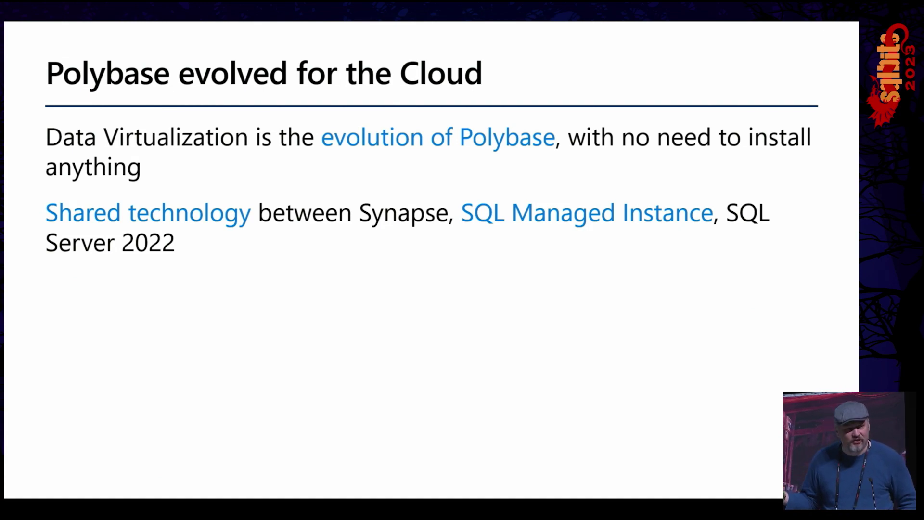
key("Right")
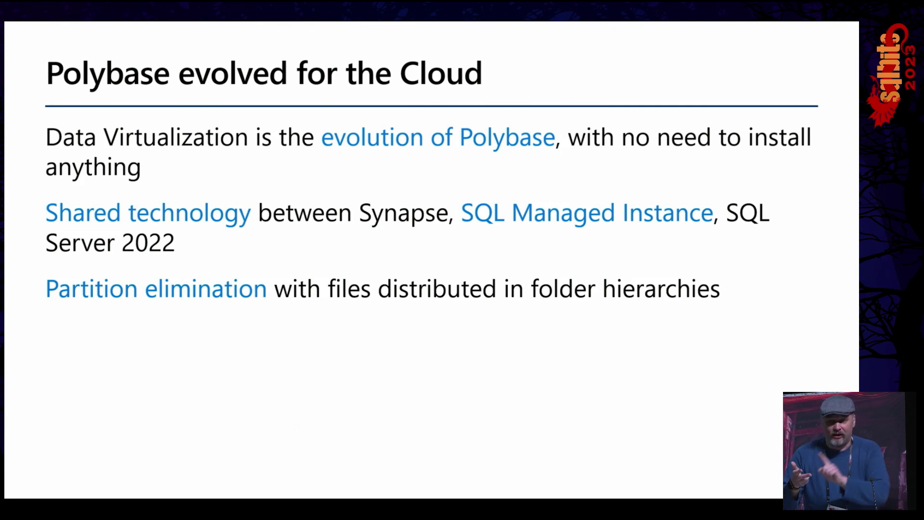
key("Right")
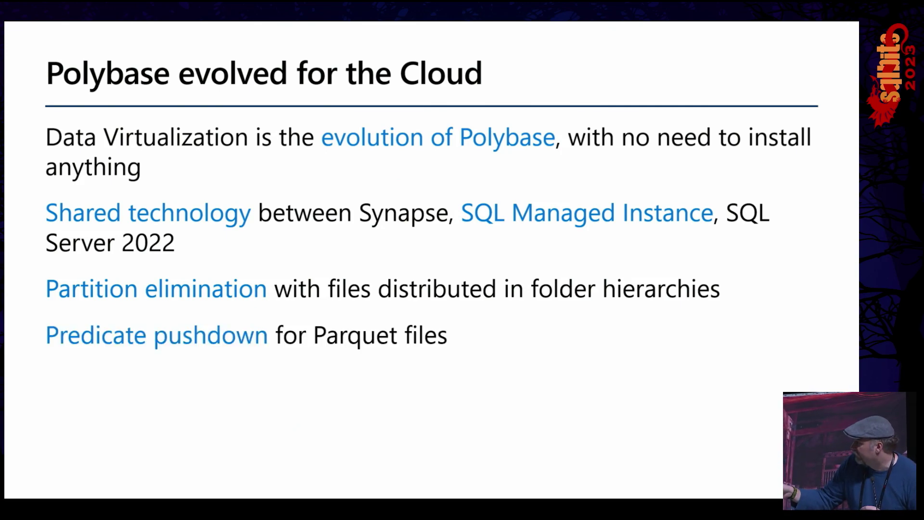